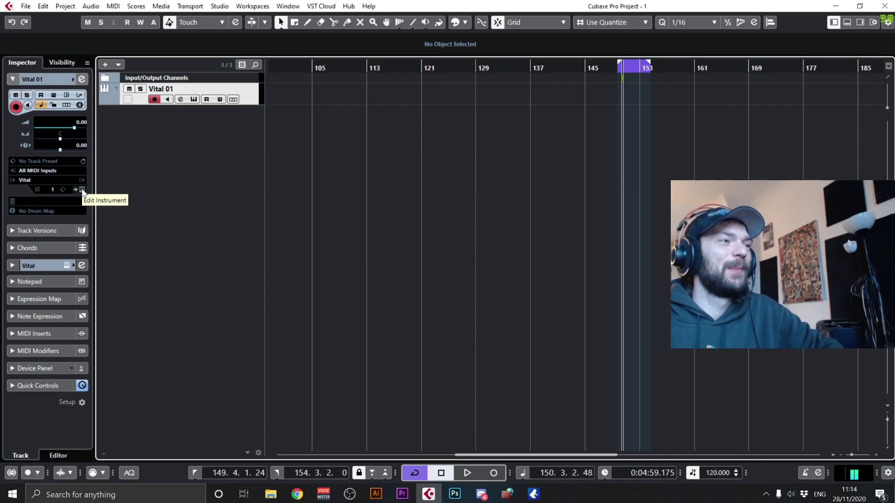
# Open the Vital instrument's editor from the Vital 01 track, reposition its window and view the version and interface size options.
pyautogui.click(82, 190)
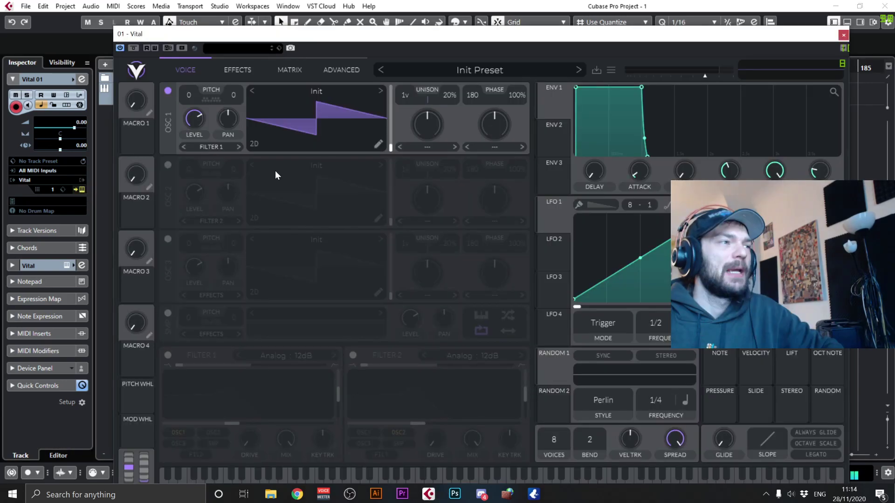
pyautogui.moveTo(360, 34); pyautogui.dragTo(348, 12)
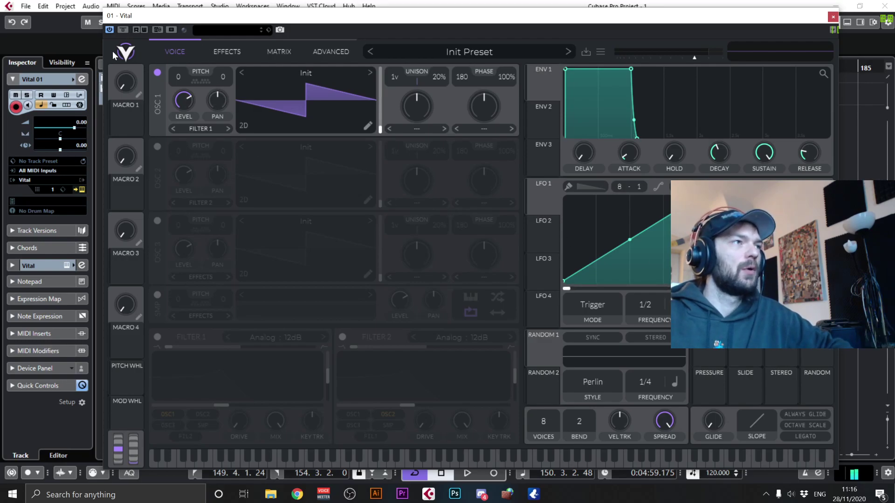
pyautogui.click(126, 52)
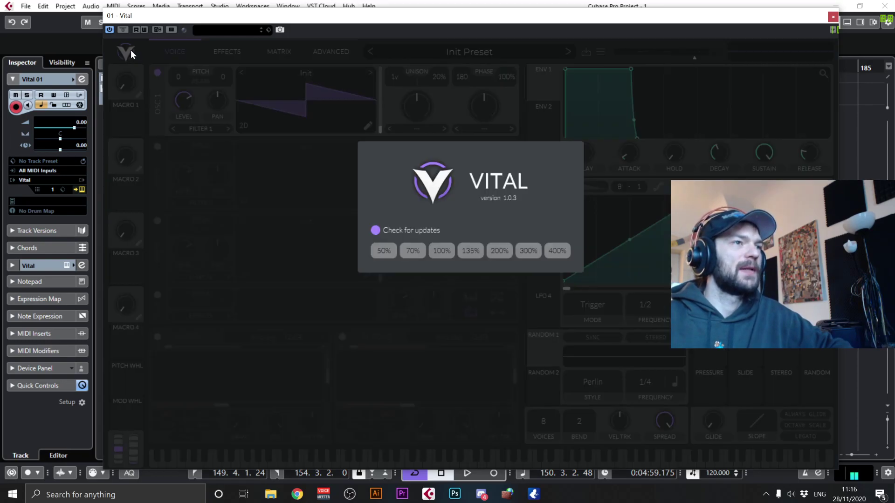
pyautogui.click(131, 51)
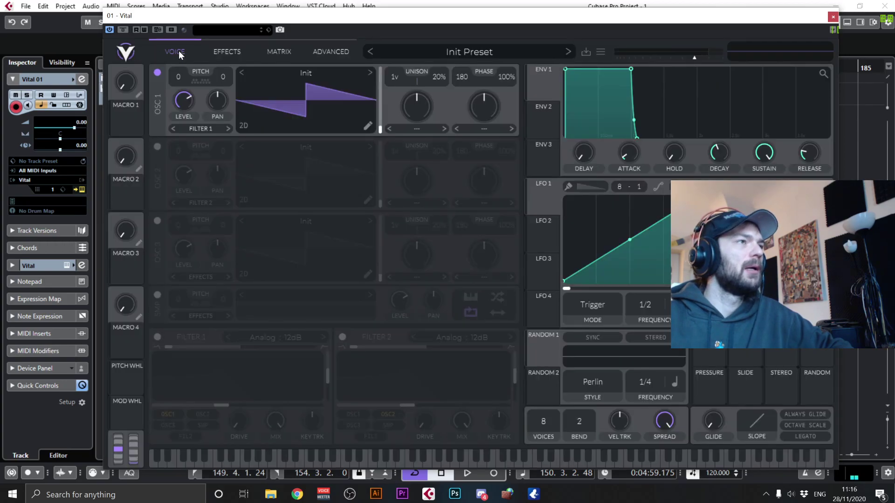
pyautogui.click(127, 51)
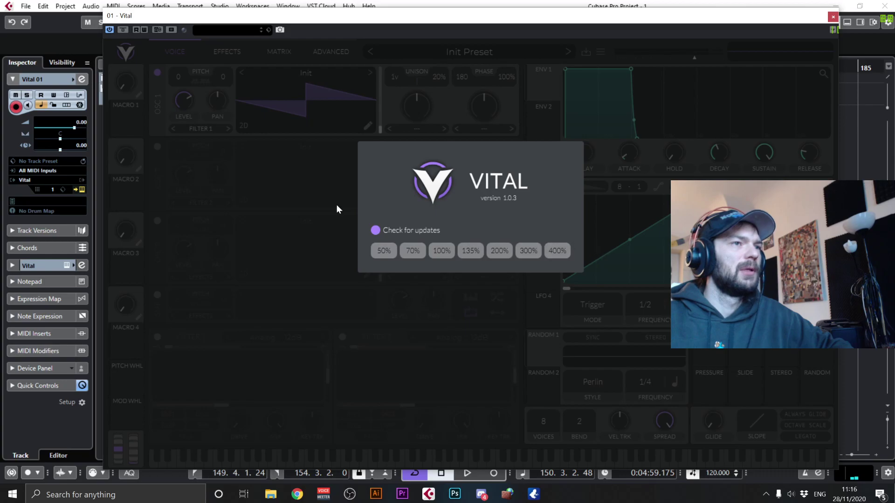
pyautogui.click(189, 148)
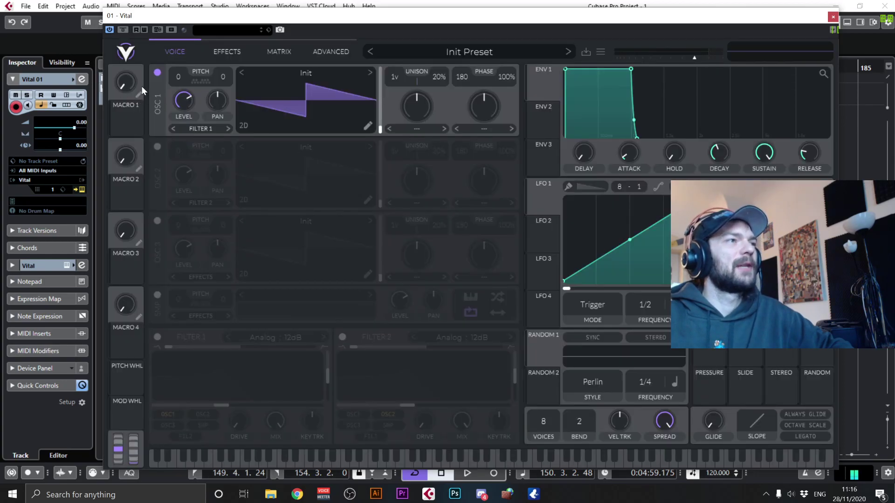
# Assign Macro 4 as a modulator of envelope 1's attack and start MIDI learn for the macro.
pyautogui.moveTo(132, 298)
pyautogui.mouseDown()
pyautogui.moveTo(153, 317)
pyautogui.moveTo(145, 307)
pyautogui.mouseUp()
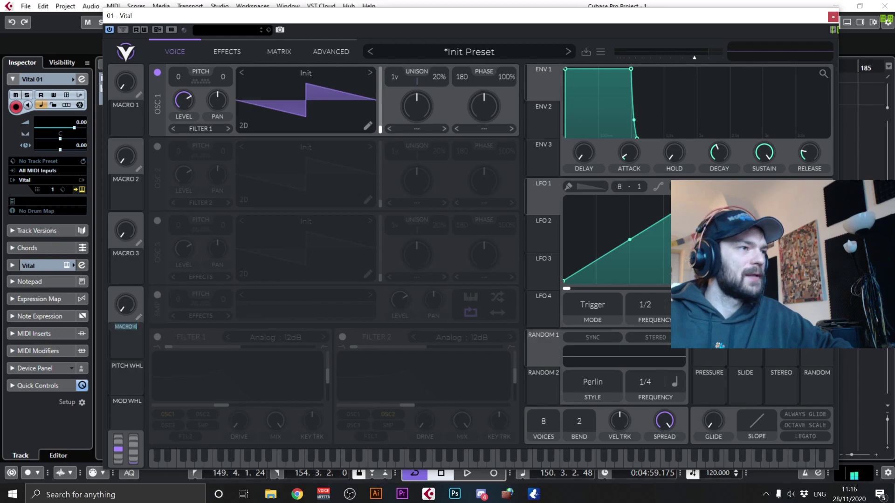
pyautogui.moveTo(132, 345); pyautogui.dragTo(113, 344)
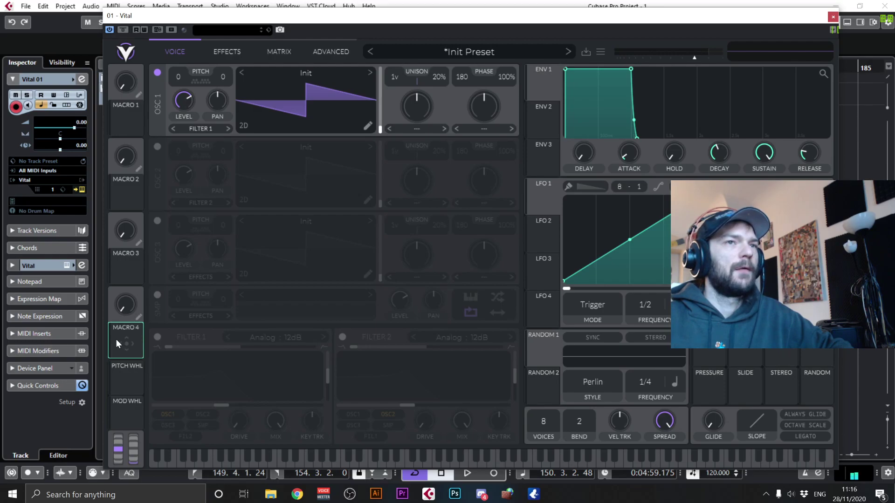
pyautogui.moveTo(118, 339); pyautogui.dragTo(622, 170)
pyautogui.moveTo(122, 289); pyautogui.dragTo(133, 314)
pyautogui.rightClick(128, 312)
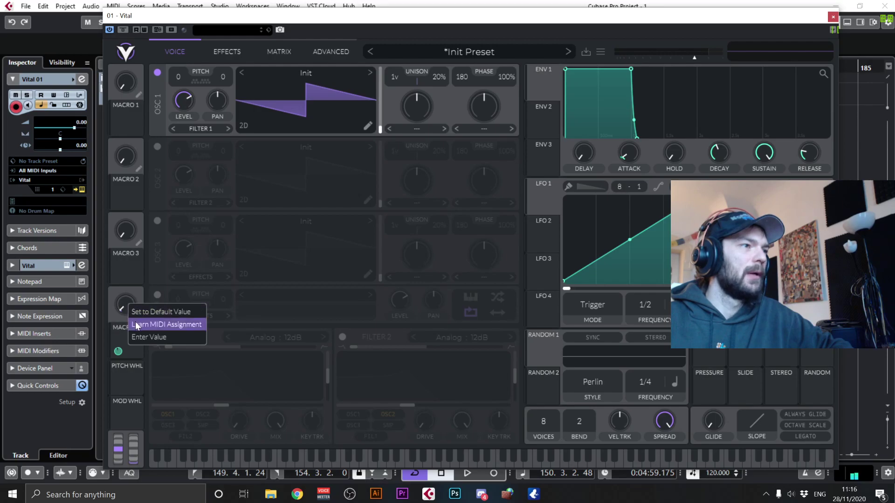
pyautogui.click(136, 325)
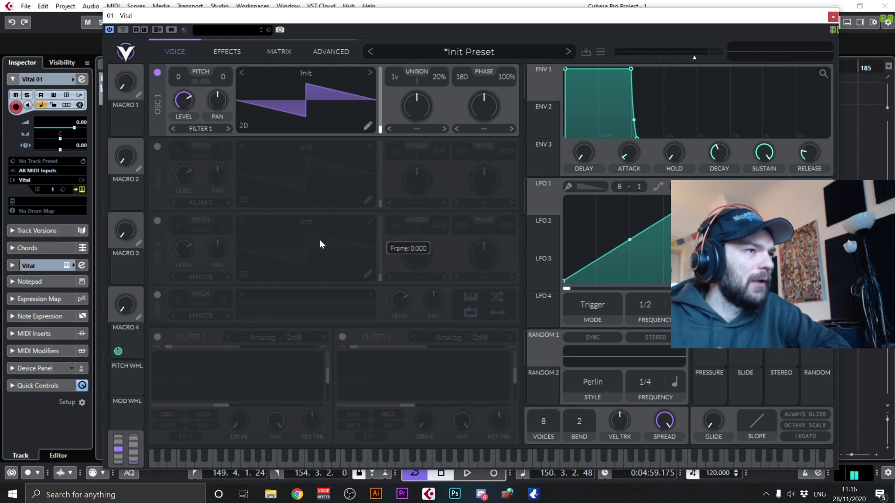
# Turn on oscillator 2 and load the Basic Shapes wavetable into oscillator 1.
pyautogui.click(319, 295)
pyautogui.click(306, 217)
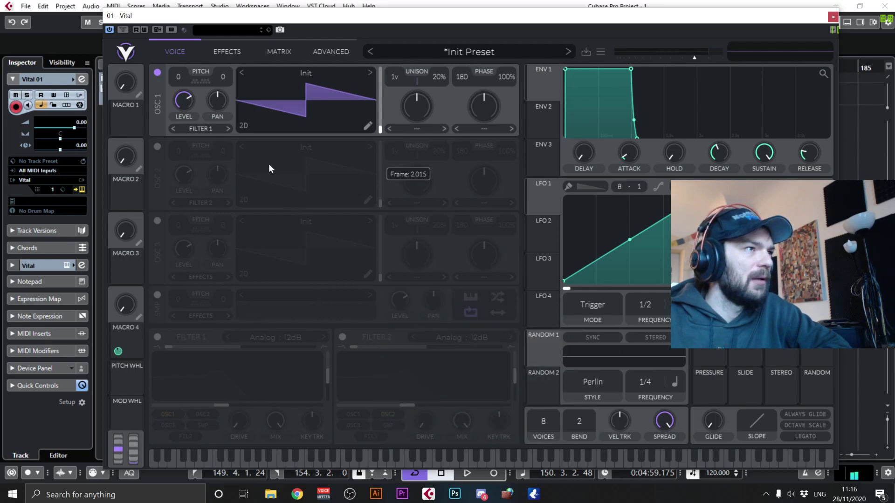
pyautogui.click(158, 146)
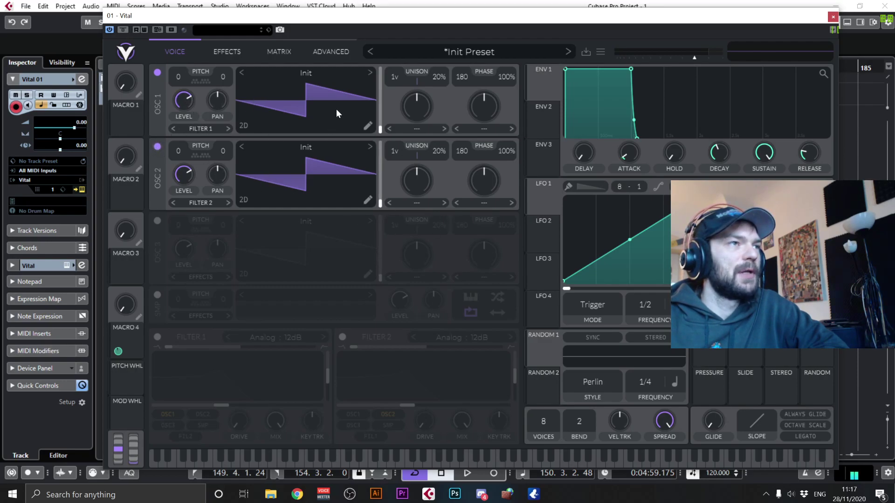
pyautogui.click(368, 72)
pyautogui.click(311, 73)
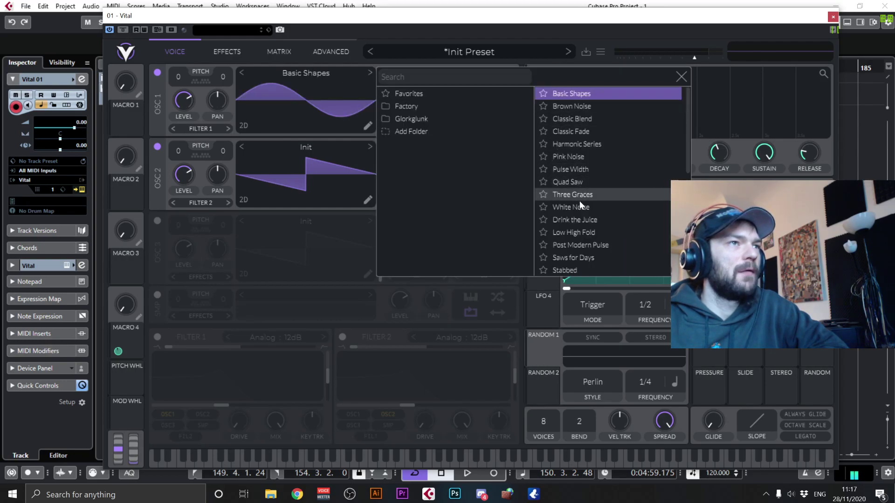
pyautogui.click(578, 90)
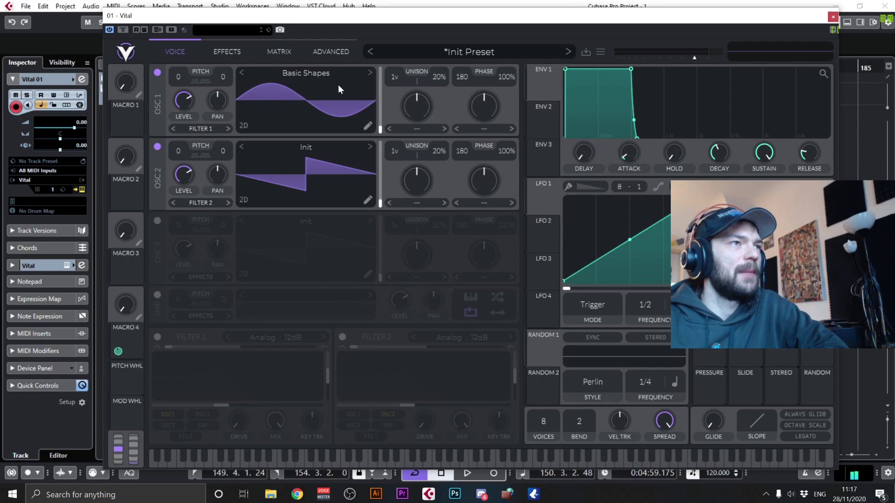
# Advance oscillator 1 through the wavetables one by one to Pulse Width.
pyautogui.click(370, 73)
pyautogui.click(370, 72)
pyautogui.click(370, 73)
pyautogui.click(370, 73)
pyautogui.click(370, 73)
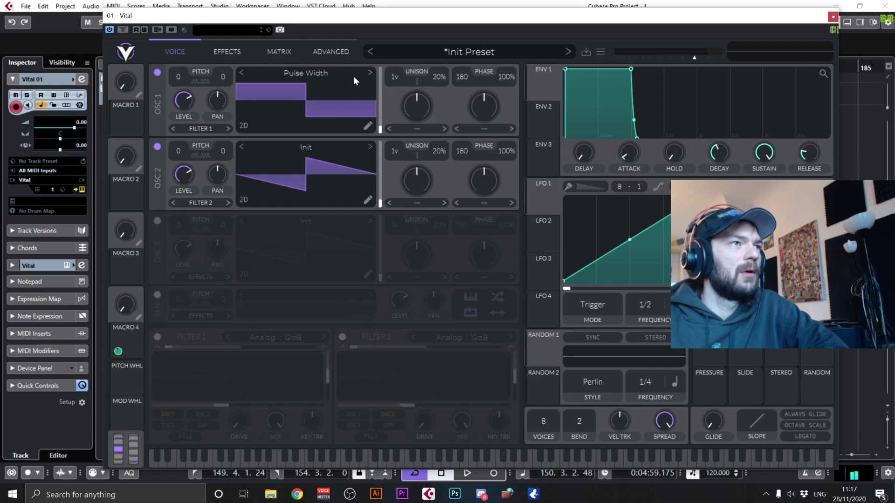
# Try the Classic Blend, Pulse Width and Stabbed wavetables in oscillator 1 from the wavetable browser.
pyautogui.click(311, 74)
pyautogui.click(595, 119)
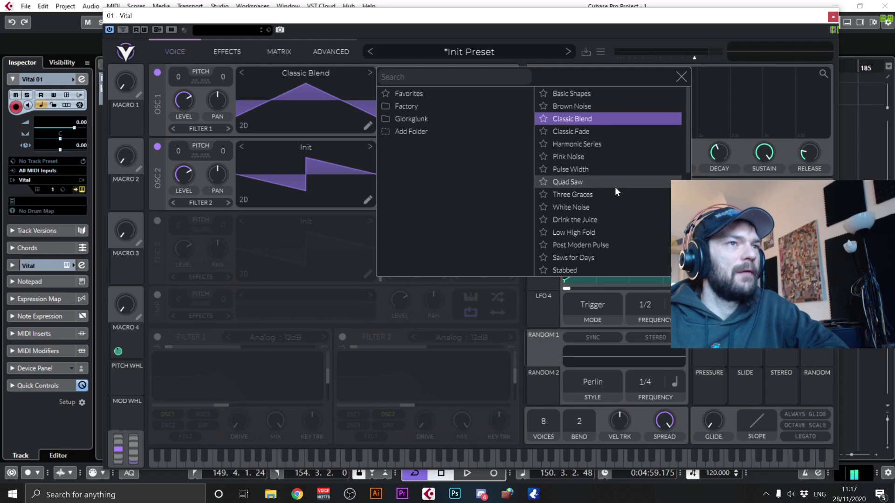
pyautogui.click(609, 170)
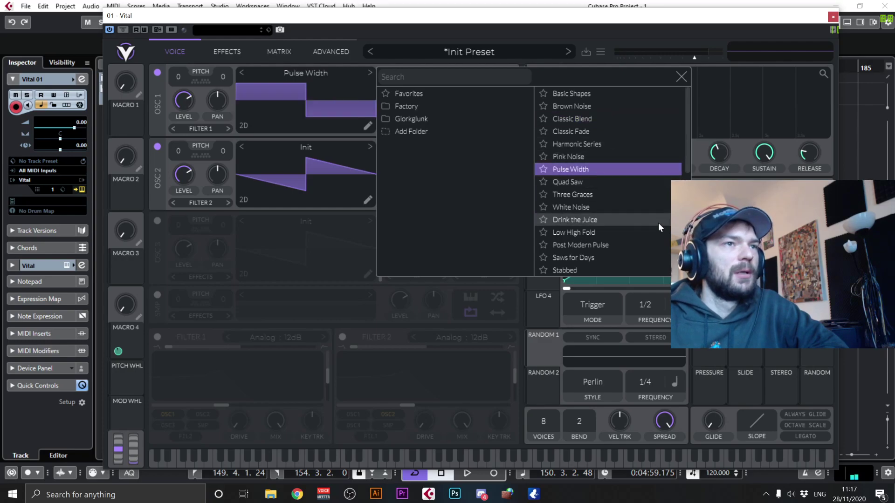
pyautogui.click(645, 270)
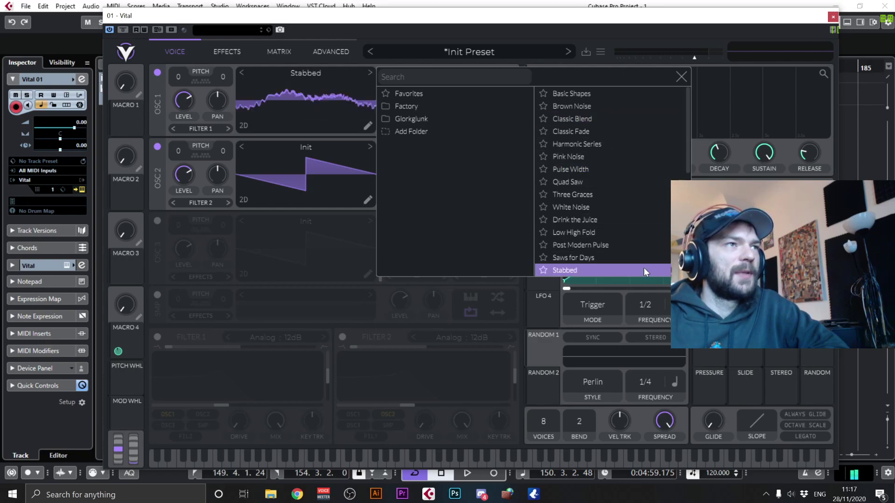
# Load the Creepy Solar wavetable into oscillator 1 and switch oscillator 2 off.
pyautogui.moveTo(689, 108); pyautogui.dragTo(689, 177)
pyautogui.click(635, 228)
pyautogui.click(636, 241)
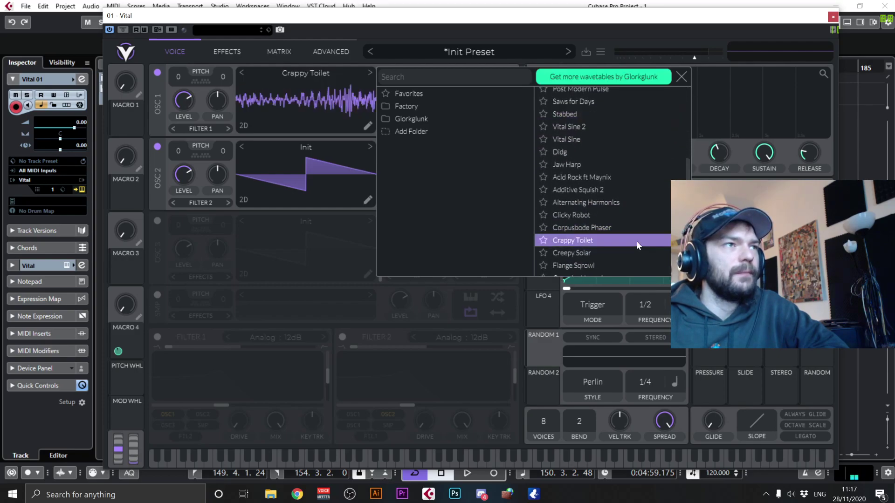
pyautogui.click(637, 253)
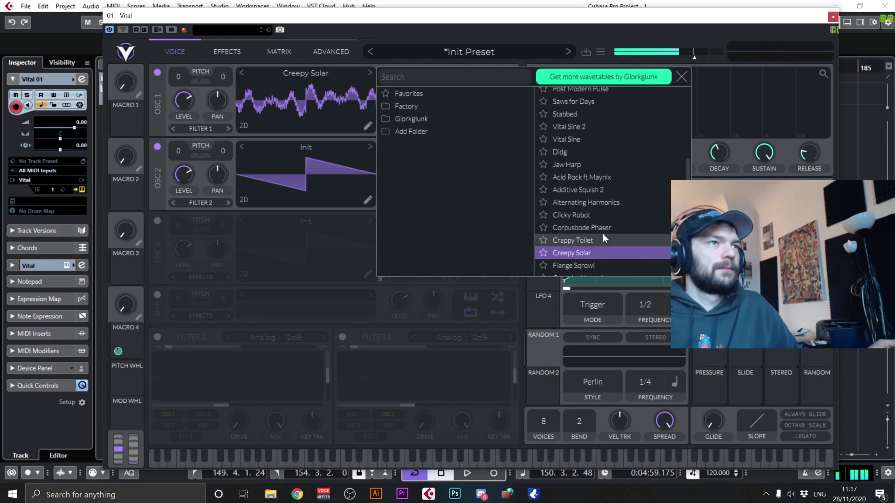
pyautogui.click(159, 147)
pyautogui.click(158, 148)
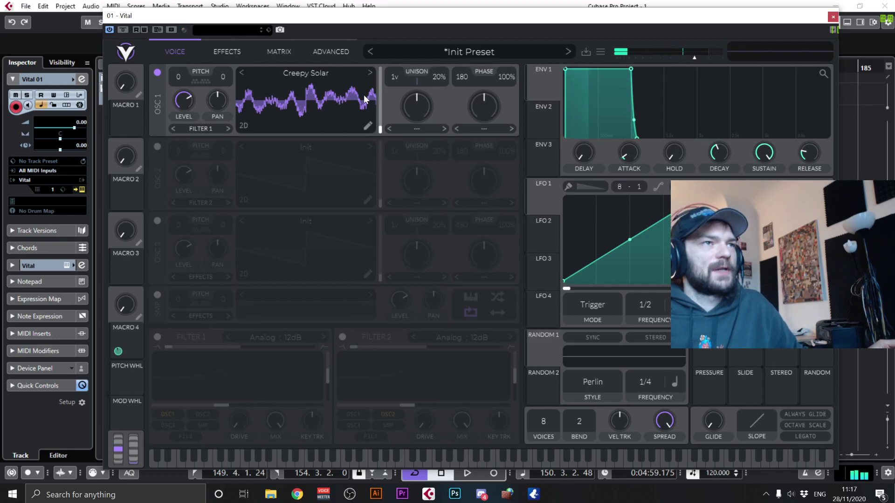
# Turn oscillator 1's knob below the phase values to minimum and advance its wavetable to Solar Powered.
pyautogui.moveTo(410, 110); pyautogui.dragTo(429, 82)
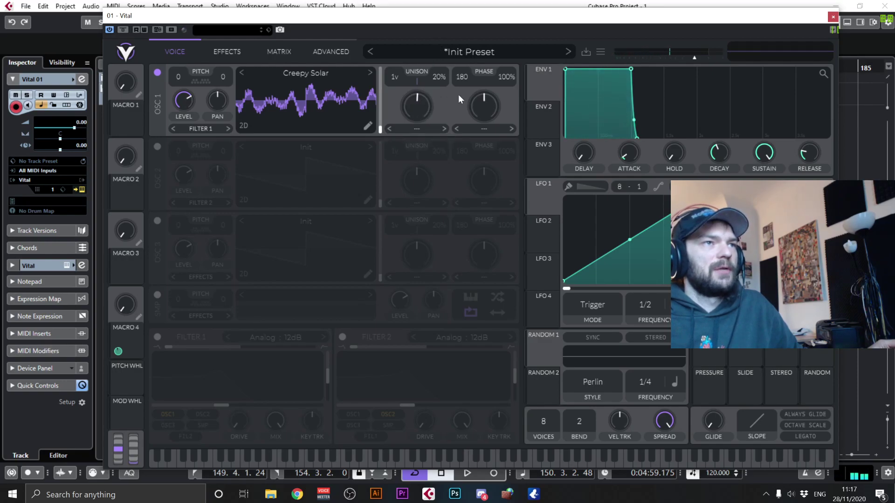
pyautogui.moveTo(484, 99); pyautogui.dragTo(455, 244)
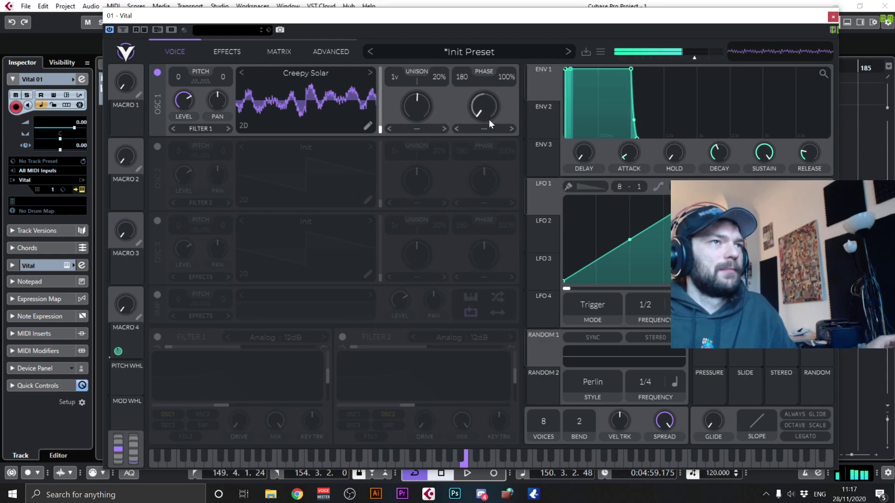
pyautogui.click(370, 74)
pyautogui.click(370, 74)
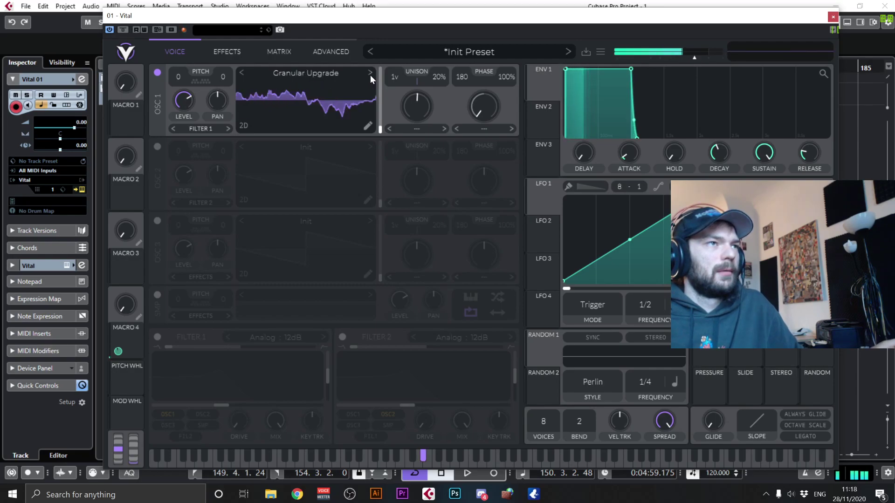
pyautogui.click(370, 74)
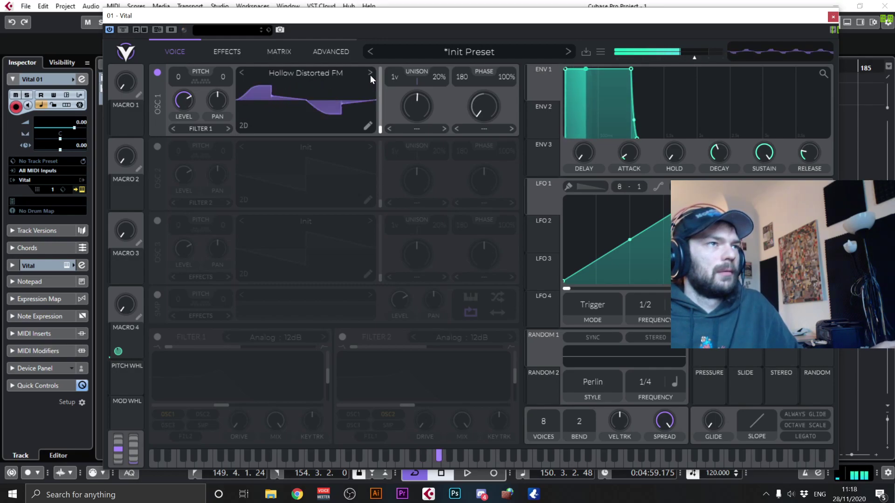
pyautogui.click(371, 74)
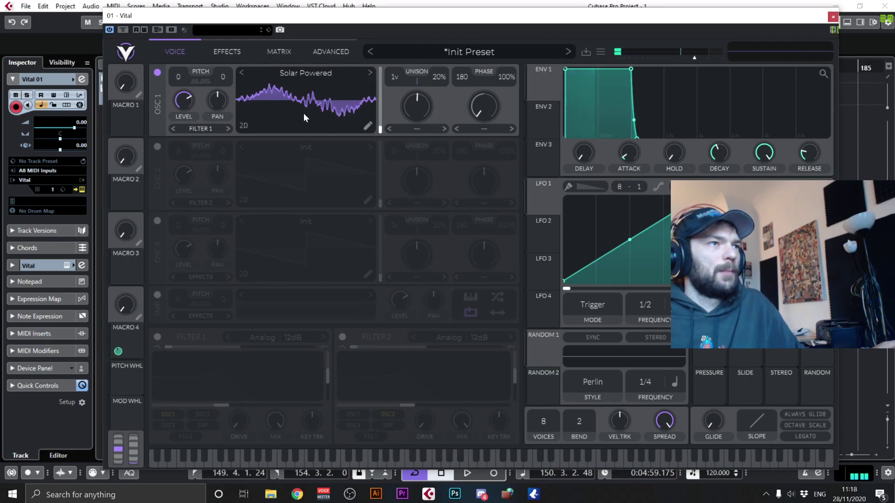
# Show oscillator 1's wavetable in 3D and raise its wave frame position slightly.
pyautogui.click(246, 123)
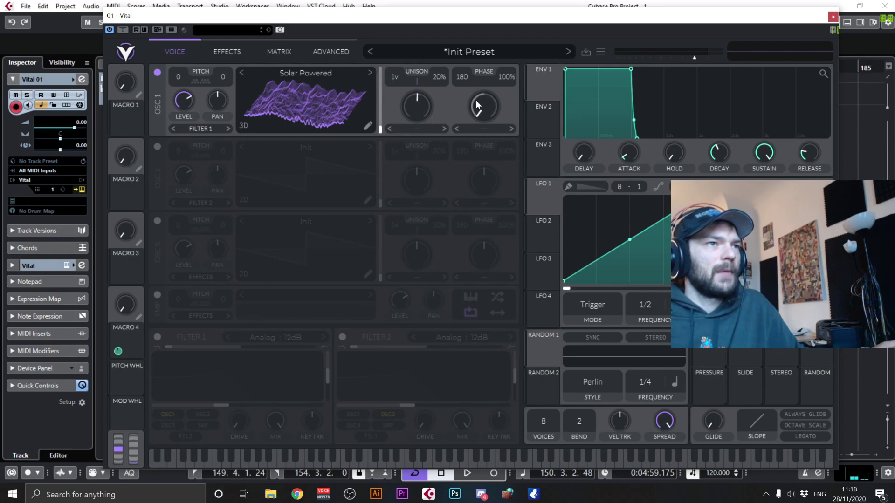
pyautogui.moveTo(348, 102); pyautogui.dragTo(394, 119)
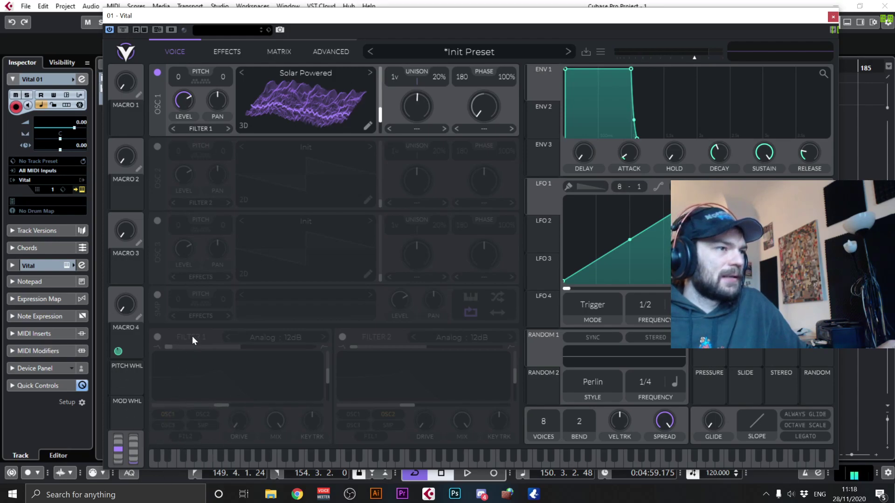
# Turn on Filter 1, raise its cutoff and set the filter type to Analog : 24dB.
pyautogui.click(157, 336)
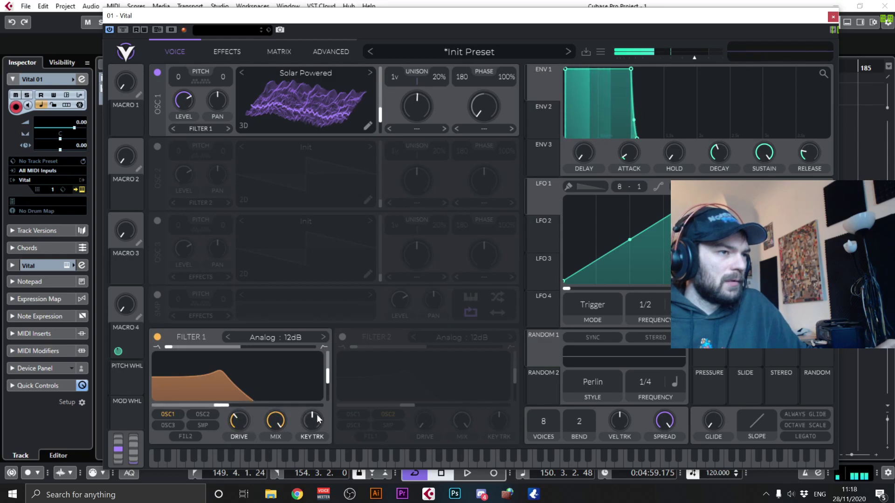
pyautogui.moveTo(222, 405); pyautogui.dragTo(225, 387)
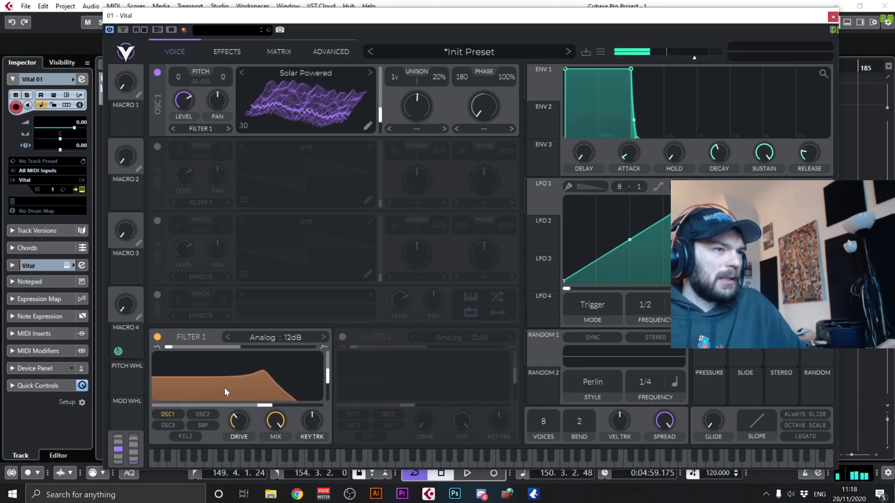
pyautogui.click(324, 337)
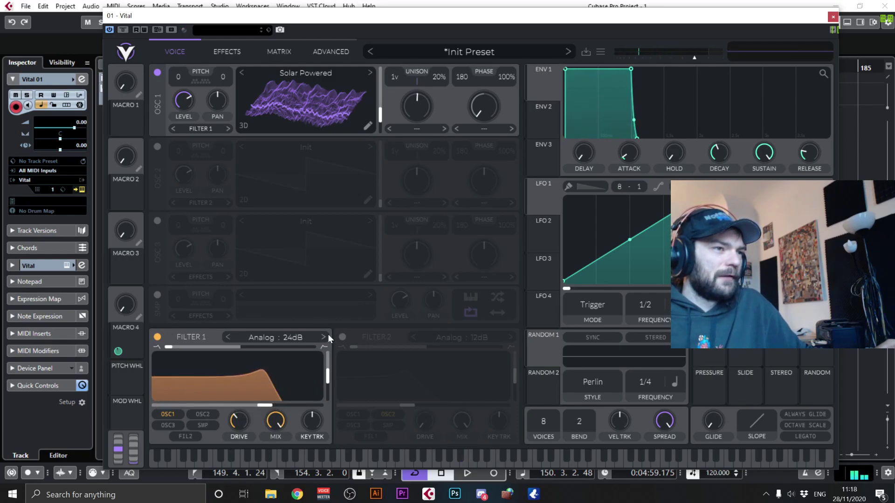
# Lower Filter 1's cutoff and assign the cutoff to a MIDI controller with MIDI learn.
pyautogui.moveTo(264, 405); pyautogui.dragTo(246, 409)
pyautogui.rightClick(246, 409)
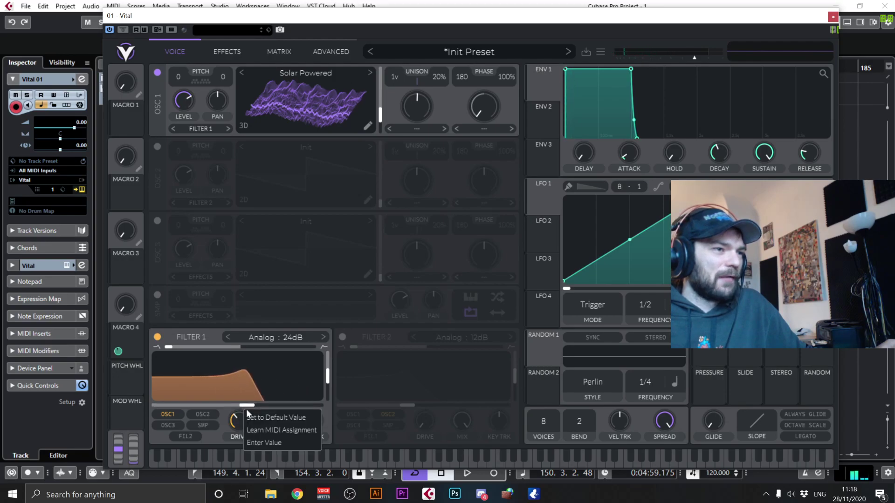
pyautogui.click(279, 431)
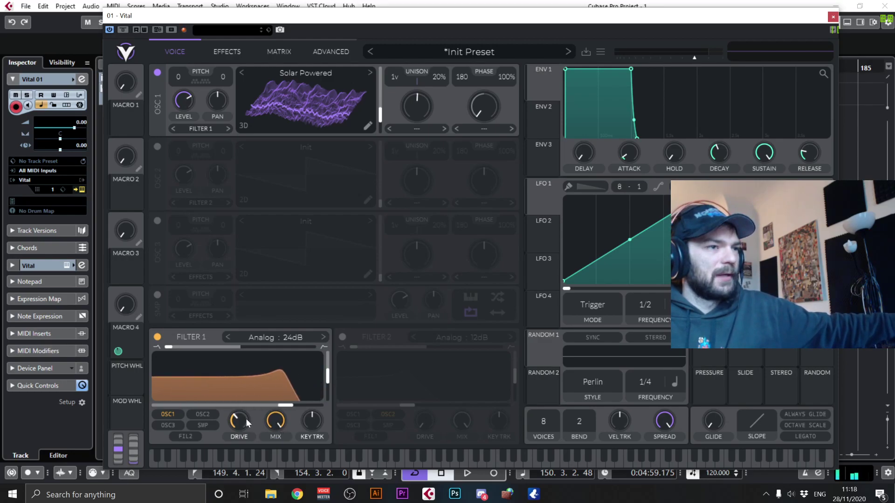
# Try the Ladder model on Filter 1 and switch it to Comb : Low High Comb.
pyautogui.click(282, 336)
pyautogui.click(369, 365)
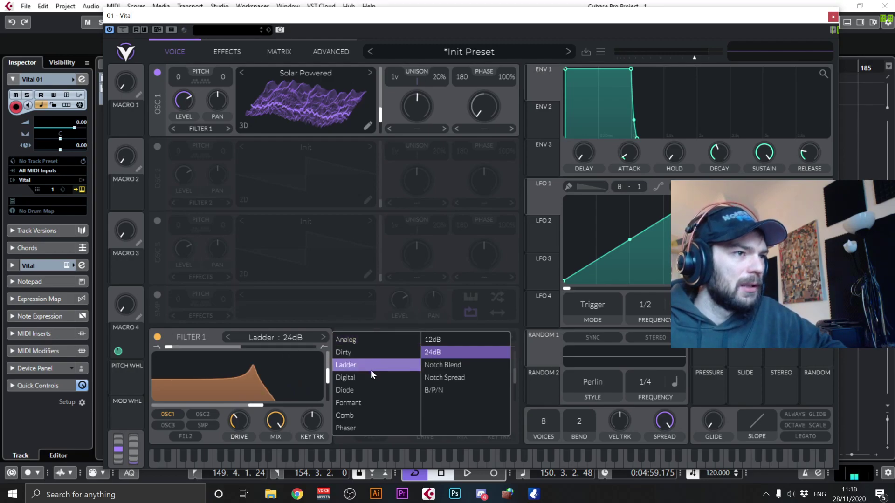
pyautogui.click(362, 414)
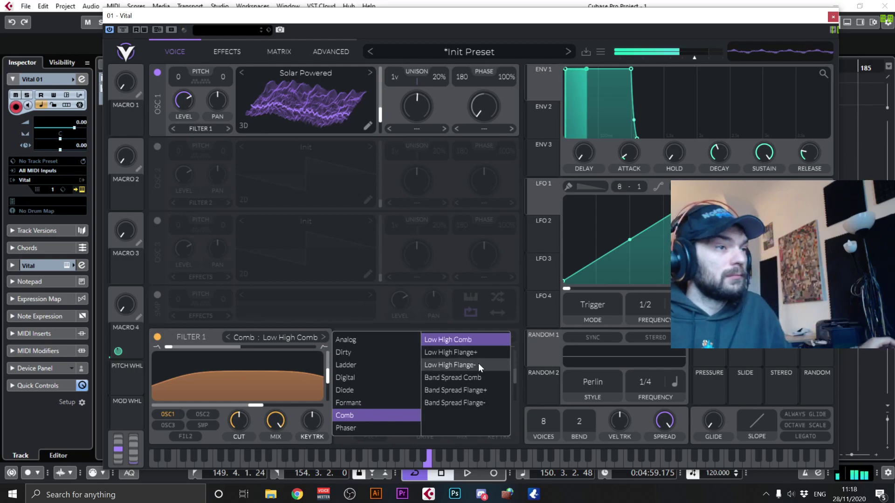
# Set Filter 1 to Comb : Low High Flange+ and raise its cut and blend slightly.
pyautogui.click(464, 355)
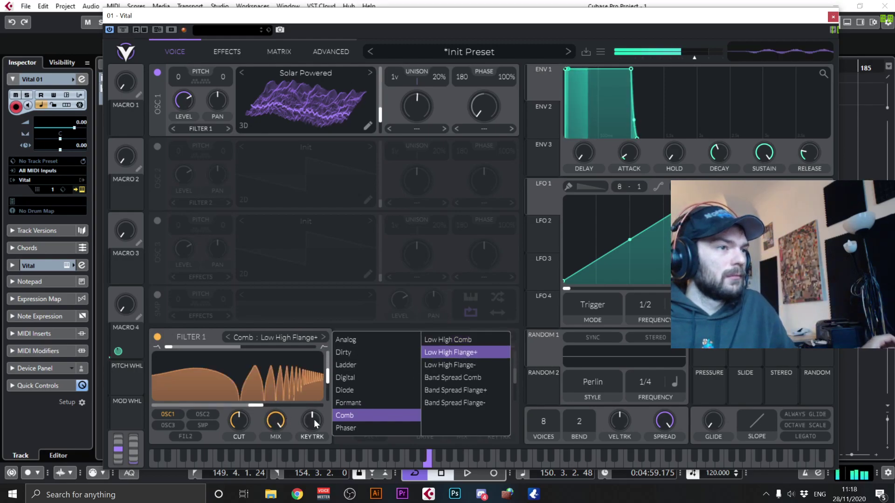
pyautogui.moveTo(229, 426); pyautogui.dragTo(260, 406)
pyautogui.moveTo(242, 348); pyautogui.dragTo(186, 350)
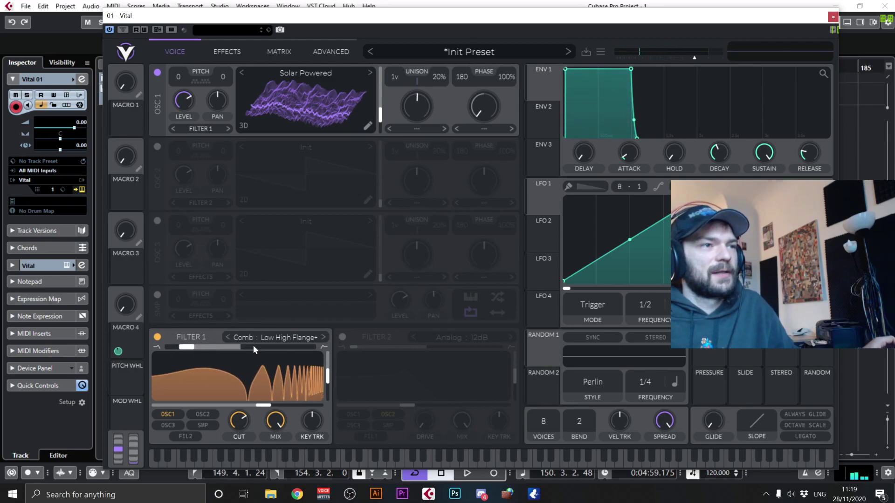
pyautogui.click(273, 338)
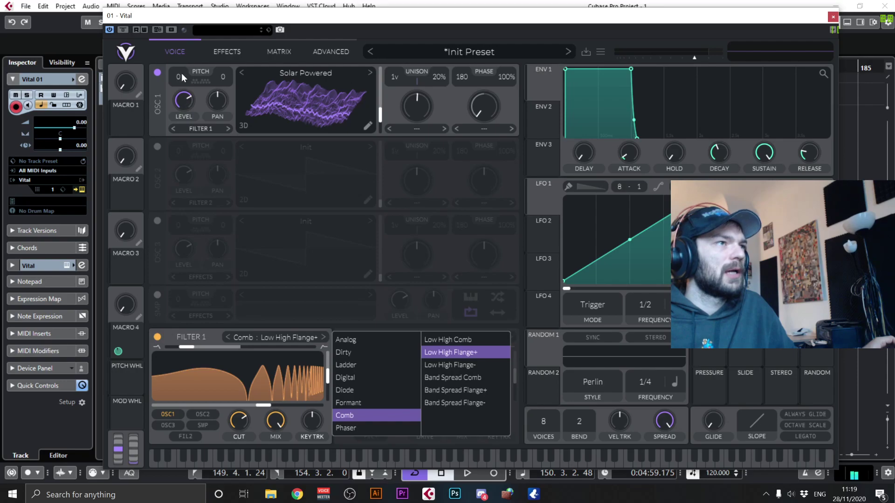
# Transpose oscillator 1 to -12 semitones and turn Filter 1's cut down.
pyautogui.moveTo(185, 76); pyautogui.dragTo(177, 85)
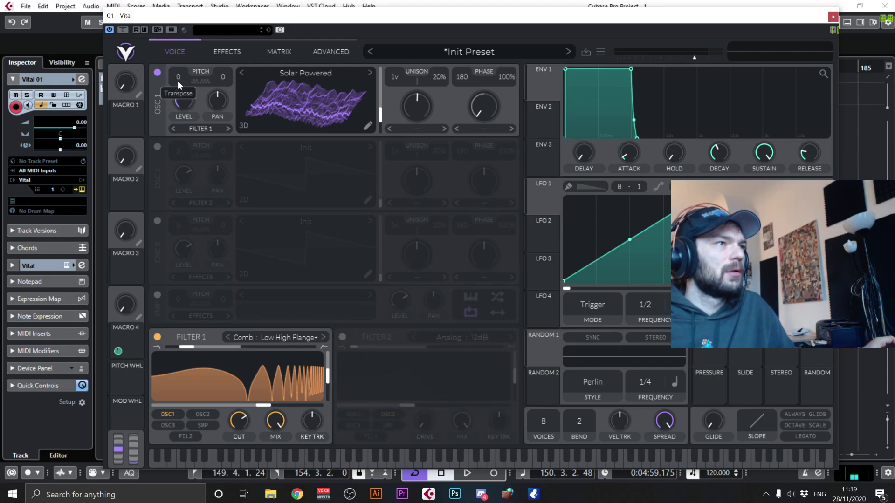
pyautogui.moveTo(180, 117); pyautogui.dragTo(185, 155)
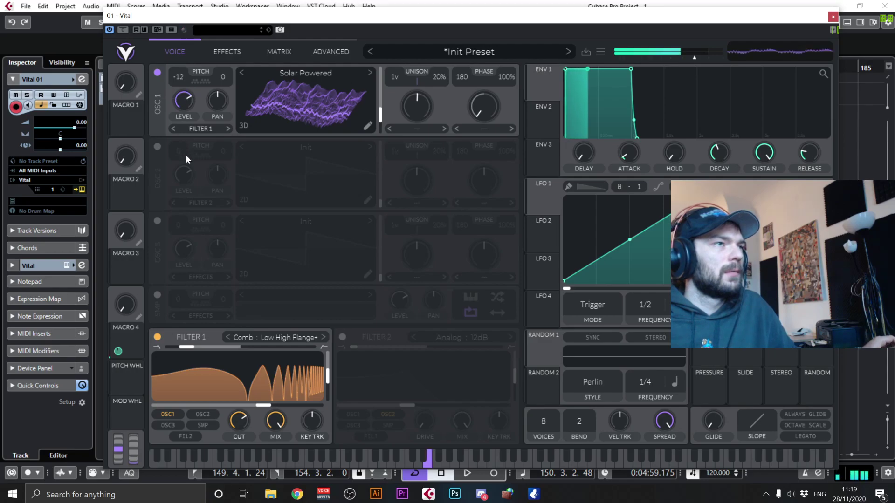
pyautogui.moveTo(238, 421); pyautogui.dragTo(228, 449)
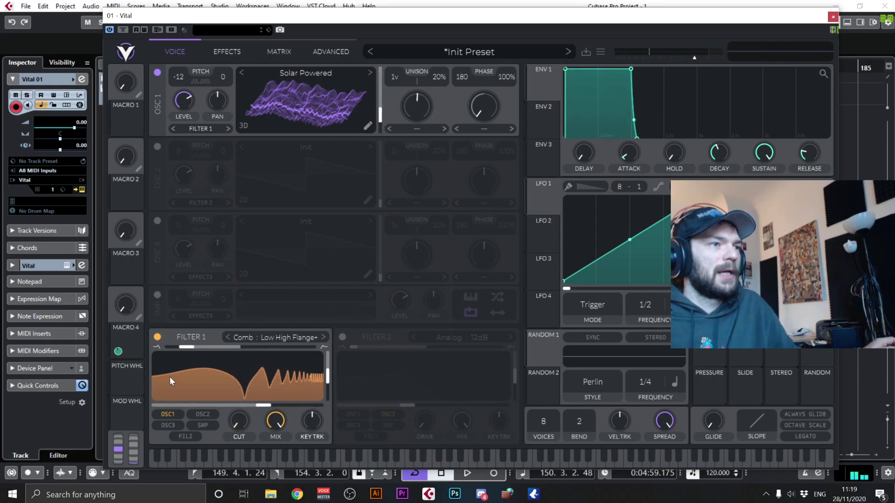
# Try Diode : Low Shelf and Formant : AOIE on Filter 1, switch it to Comb : Low High Flange-, and toggle it off and on.
pyautogui.click(264, 338)
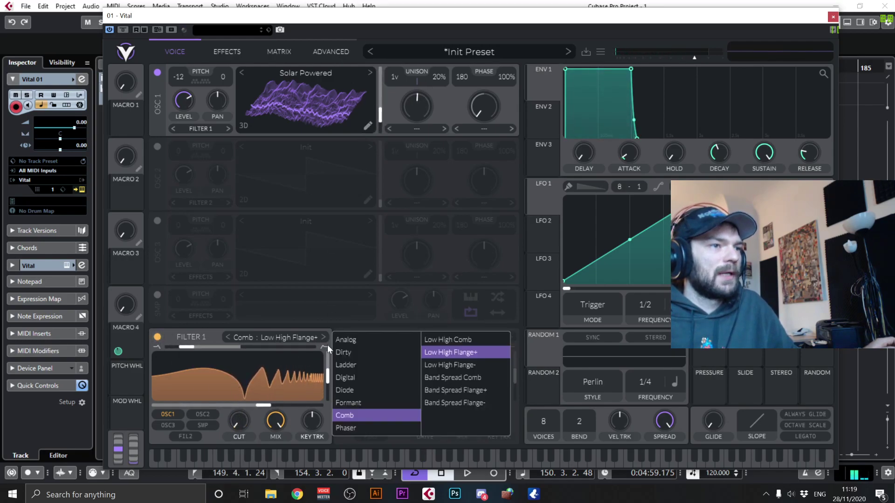
pyautogui.click(379, 385)
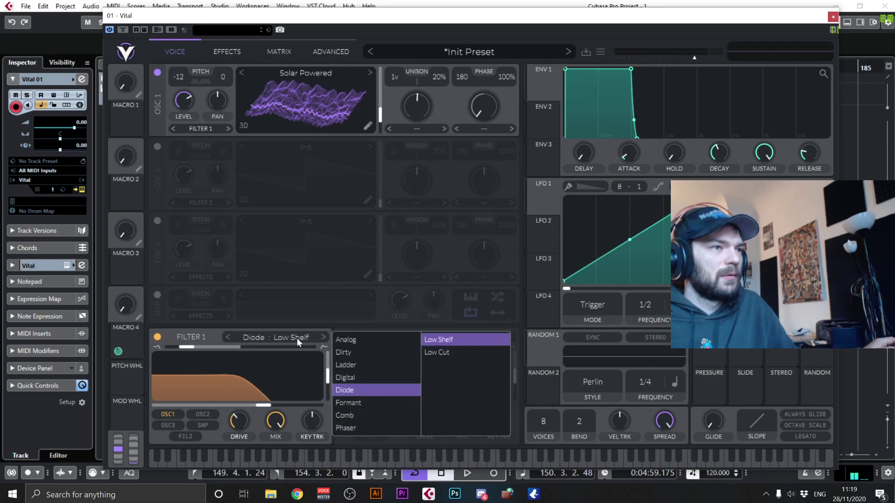
pyautogui.click(322, 337)
pyautogui.click(322, 337)
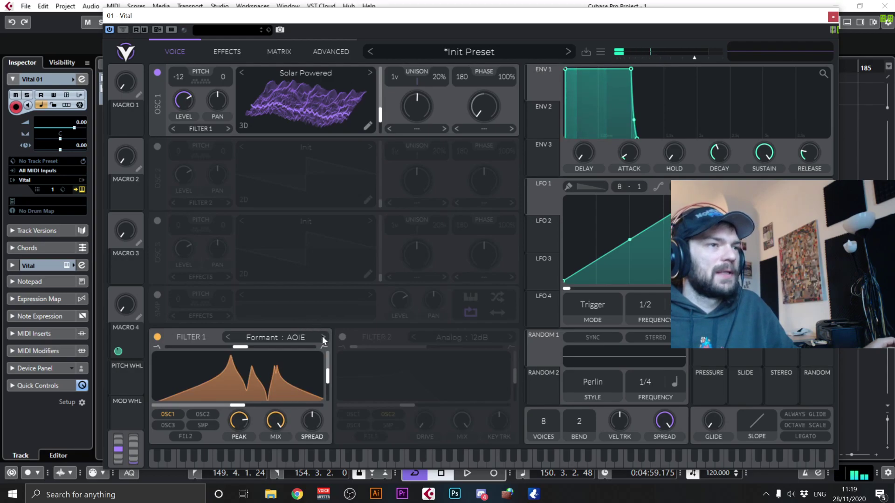
pyautogui.click(323, 337)
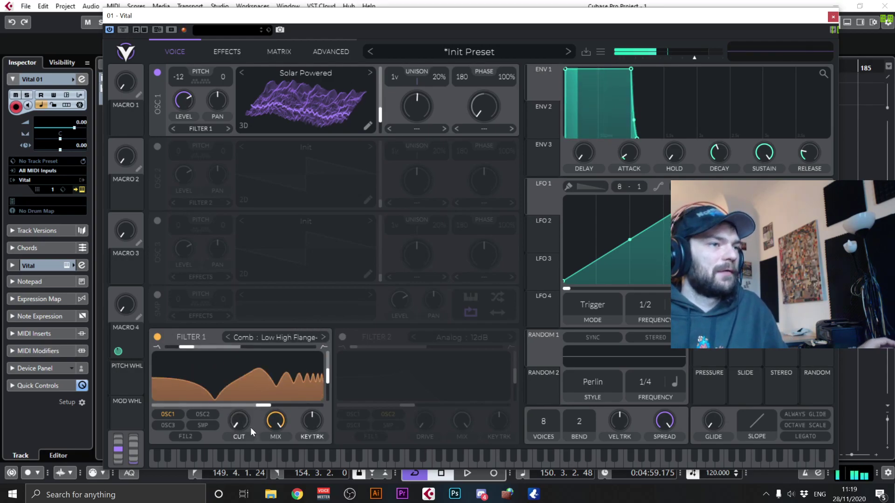
pyautogui.click(304, 334)
pyautogui.click(159, 337)
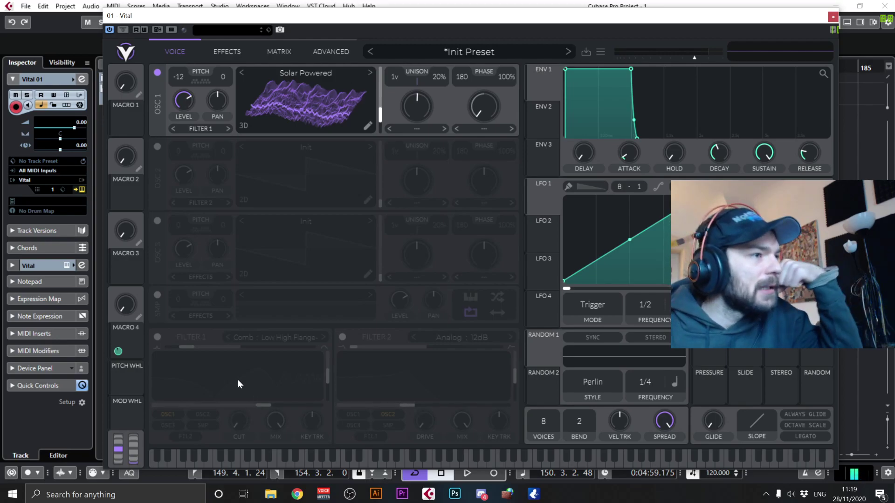
pyautogui.click(157, 335)
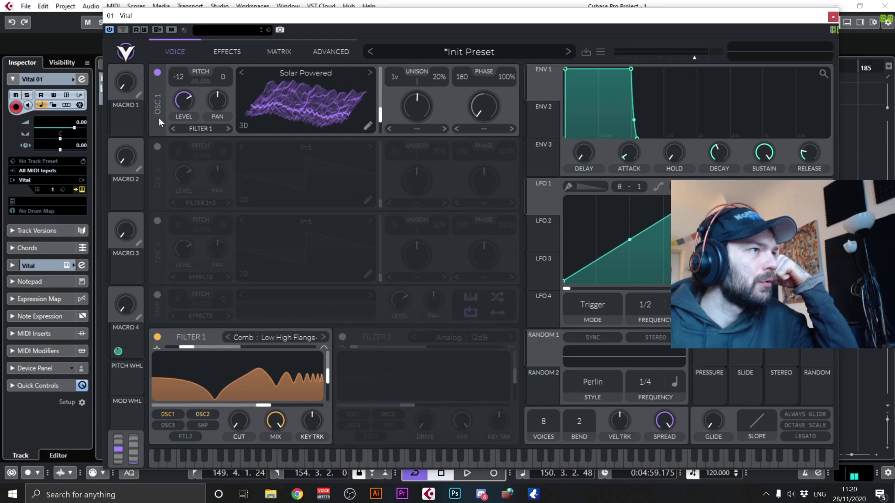
# Switch from oscillator 1 to oscillator 2 and remove oscillator 2 from Filter 1's inputs.
pyautogui.click(157, 72)
pyautogui.click(157, 147)
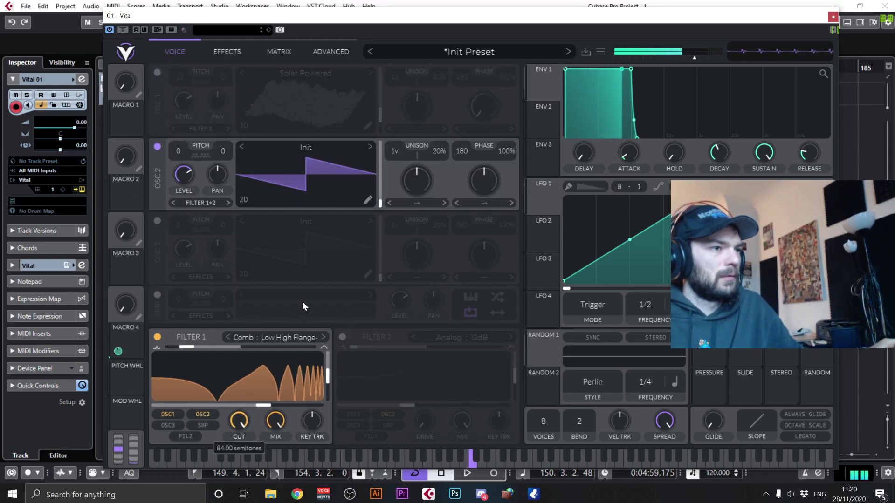
pyautogui.click(201, 414)
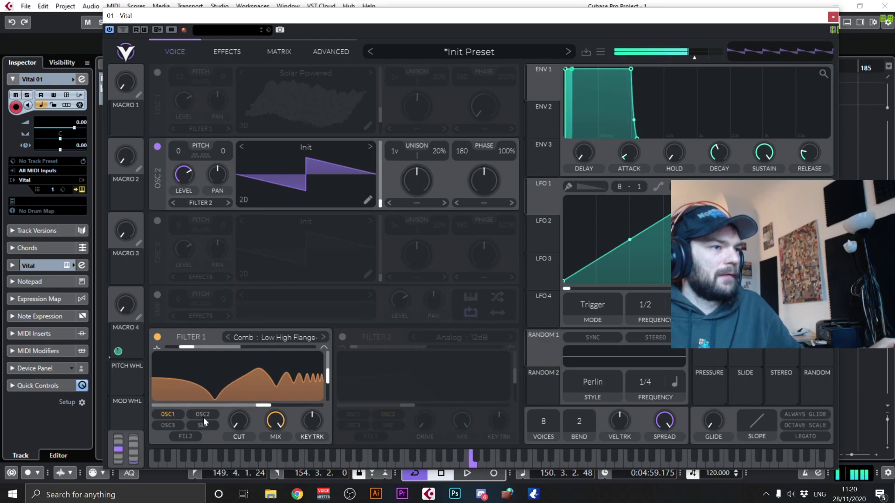
pyautogui.click(203, 415)
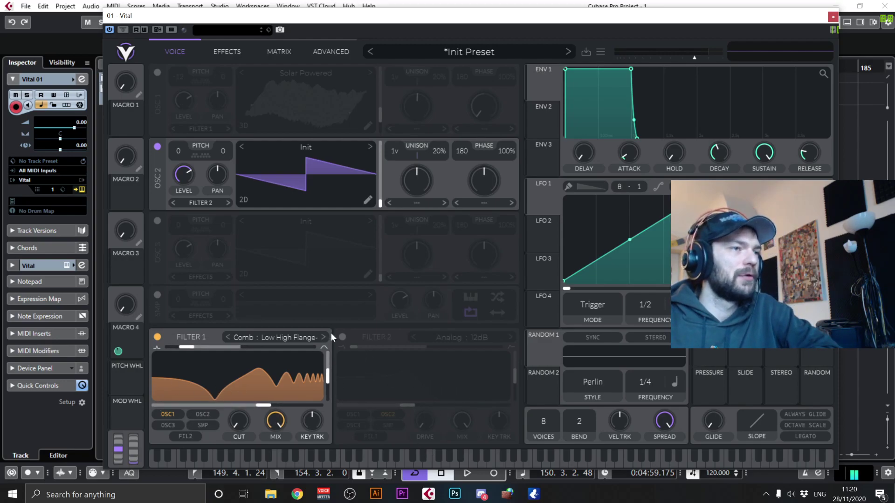
# Turn on Filter 2 with the Analog : 24dB type, try its drive and raise its cutoff slightly.
pyautogui.click(342, 337)
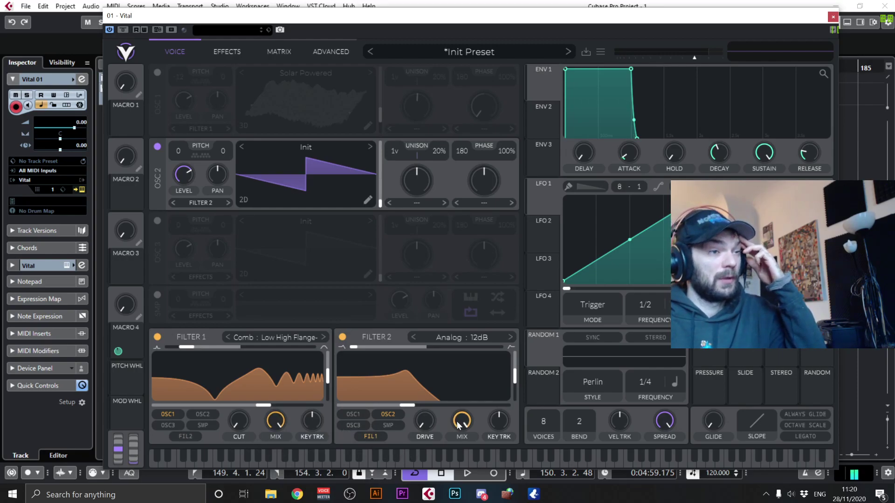
pyautogui.click(509, 339)
pyautogui.moveTo(436, 431); pyautogui.dragTo(440, 376)
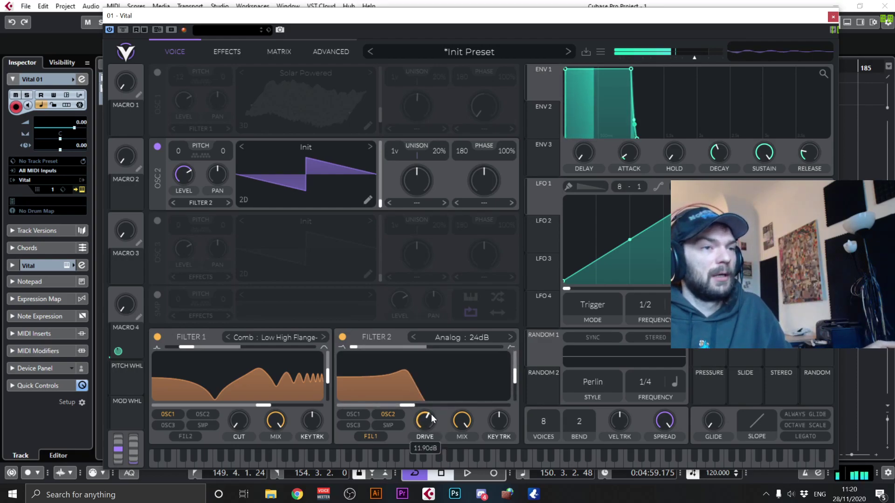
pyautogui.moveTo(435, 404)
pyautogui.mouseDown()
pyautogui.moveTo(479, 405)
pyautogui.moveTo(437, 403)
pyautogui.mouseUp()
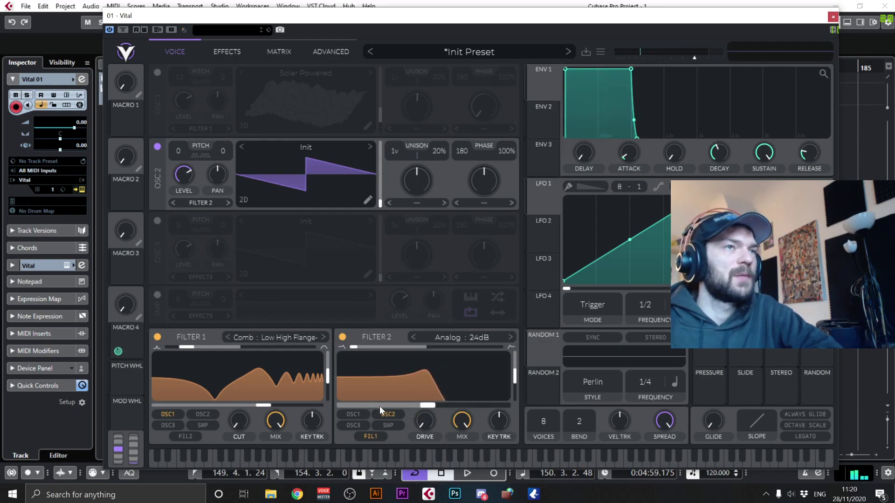
# Move the Vital plug-in window slightly higher on the screen.
pyautogui.moveTo(683, 10); pyautogui.dragTo(693, 3)
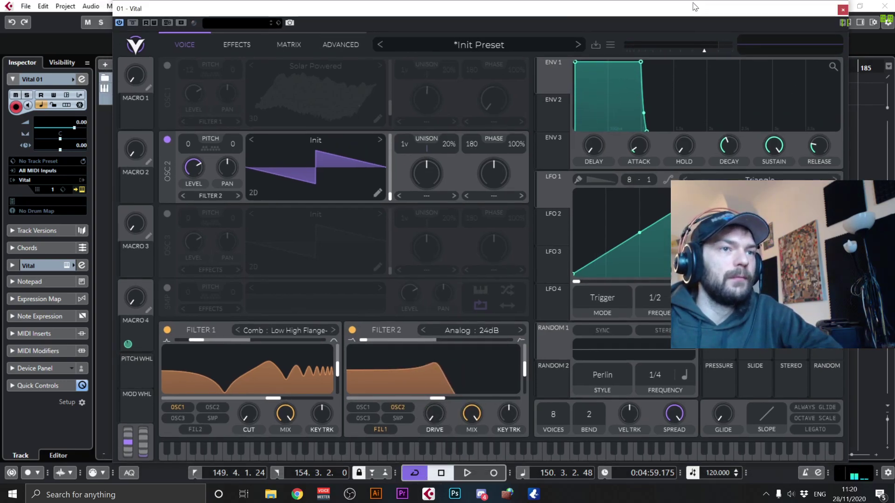
pyautogui.click(349, 493)
pyautogui.click(349, 494)
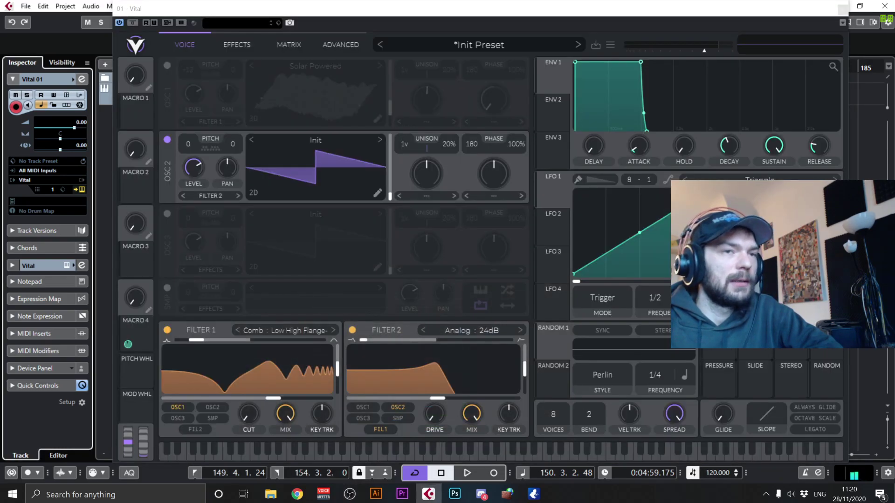
# Point out envelopes 2 and 3 and try the envelope's delay and hold controls.
pyautogui.click(557, 100)
pyautogui.click(558, 144)
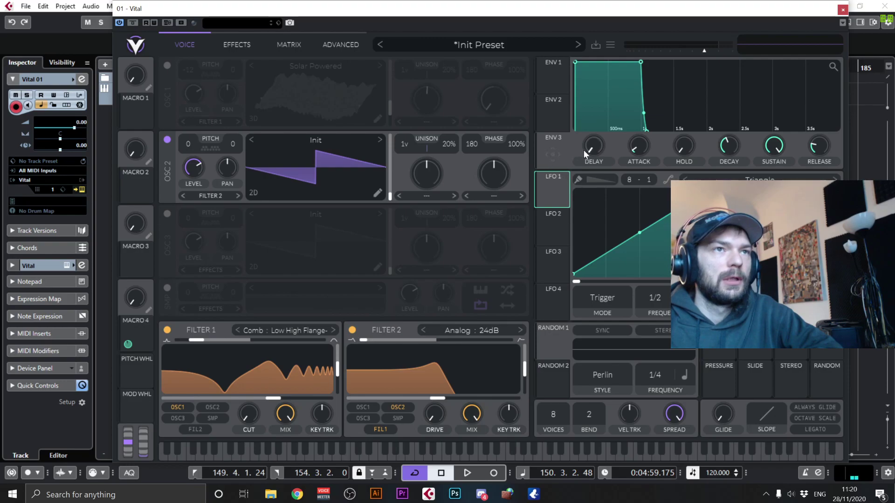
pyautogui.moveTo(597, 147); pyautogui.dragTo(611, 176)
pyautogui.moveTo(684, 146); pyautogui.dragTo(714, 142)
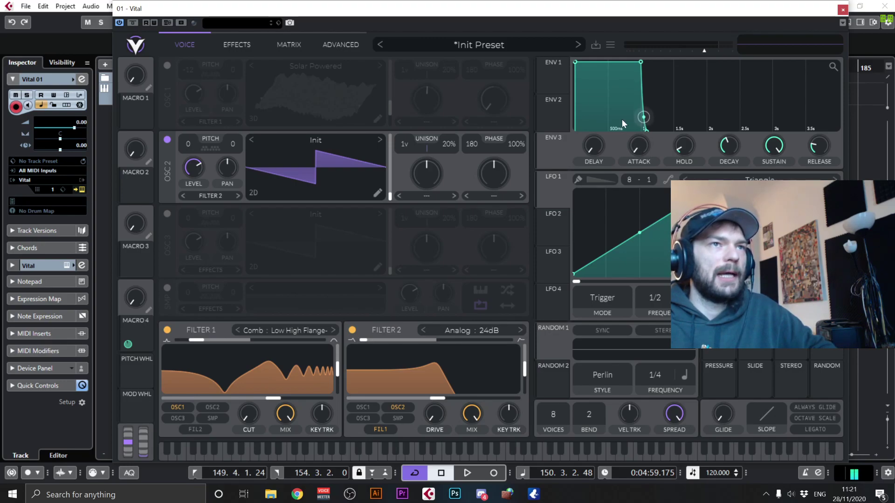
# Lengthen Envelope 1's decay in its graph and bend the release curve into a steeper drop.
pyautogui.moveTo(648, 116); pyautogui.dragTo(700, 70)
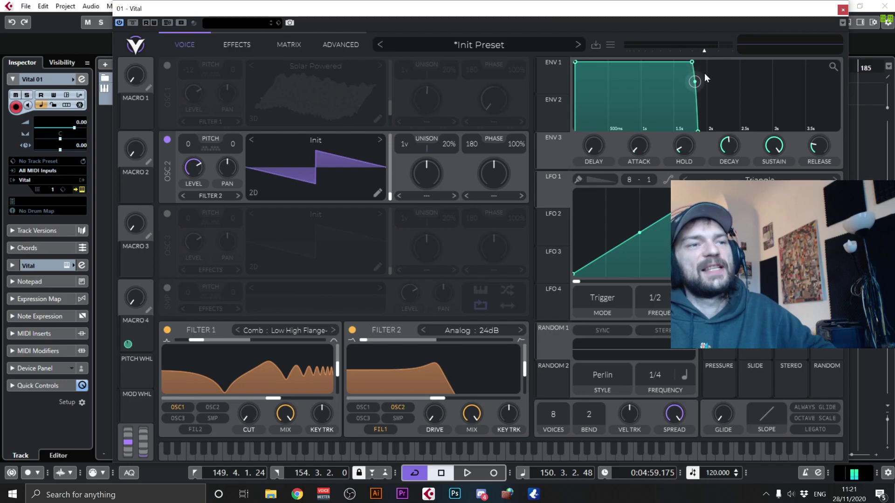
pyautogui.moveTo(694, 85); pyautogui.dragTo(695, 102)
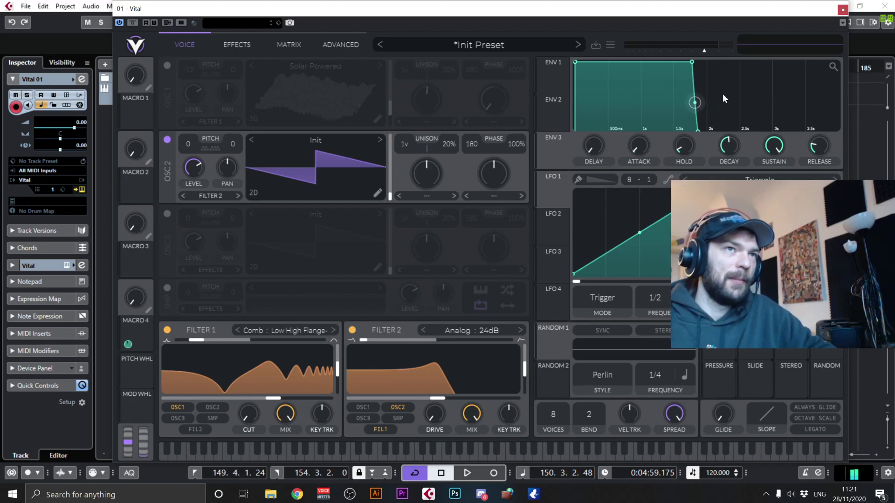
pyautogui.moveTo(705, 67); pyautogui.dragTo(689, 127)
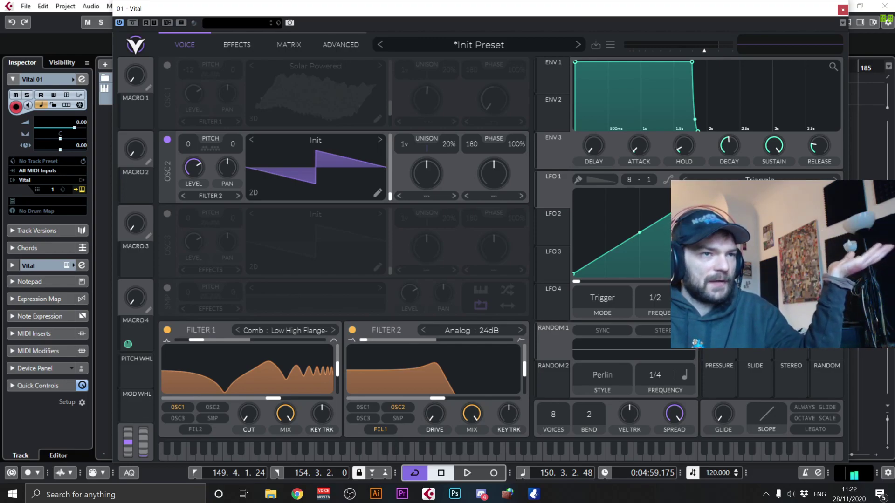
# Review the random modulators and their style options, and assign Random 2 to modulate Envelope 1's attack.
pyautogui.click(555, 348)
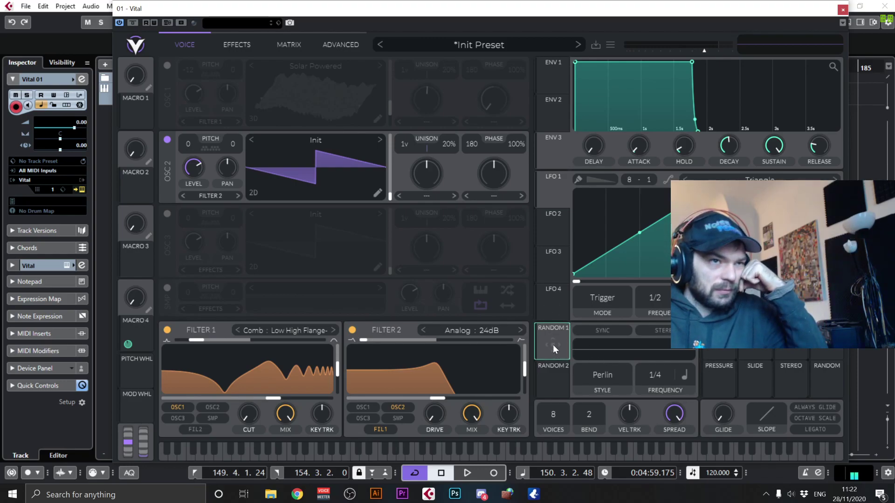
pyautogui.click(554, 388)
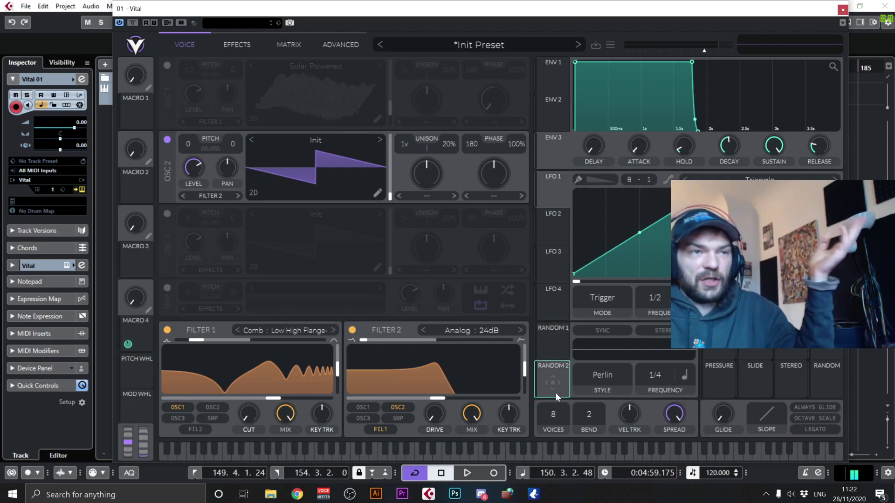
pyautogui.click(606, 388)
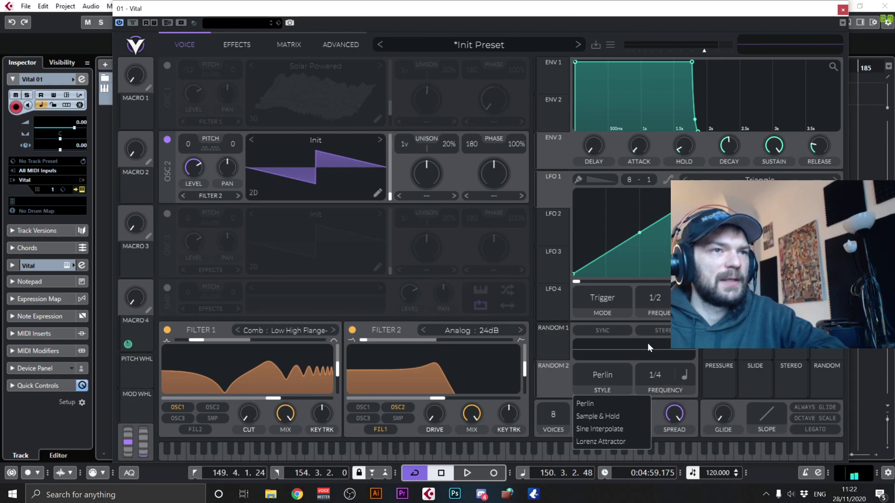
pyautogui.click(604, 337)
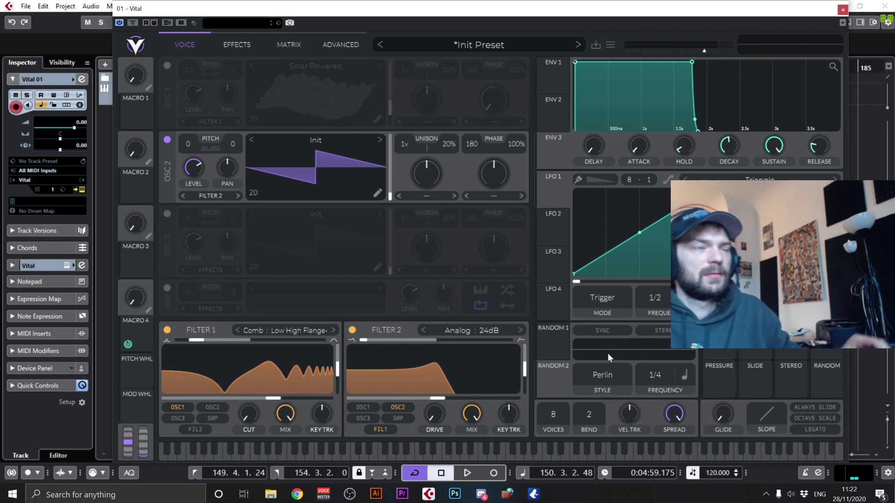
pyautogui.moveTo(561, 380)
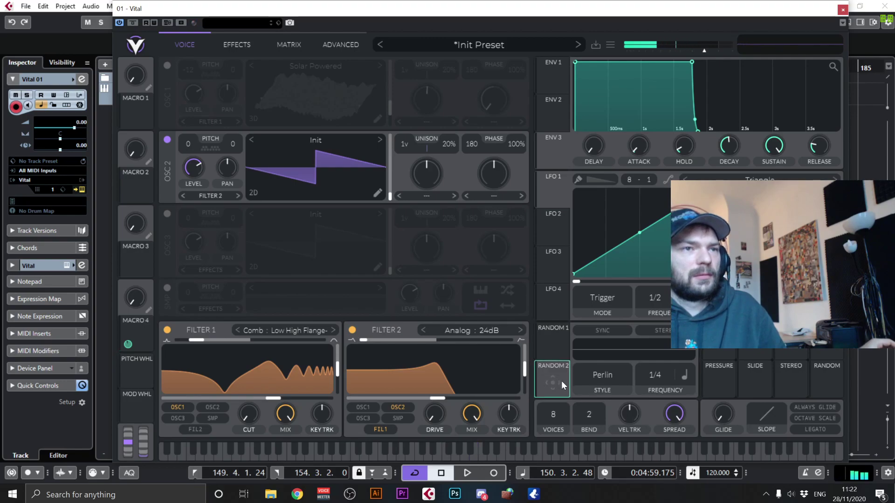
pyautogui.moveTo(558, 369); pyautogui.dragTo(638, 145)
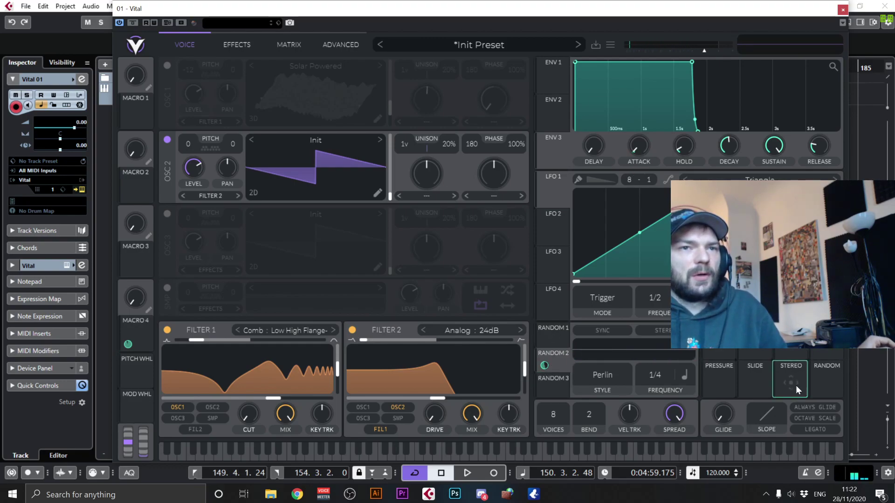
pyautogui.moveTo(795, 378)
pyautogui.mouseDown()
pyautogui.moveTo(751, 370)
pyautogui.moveTo(804, 373)
pyautogui.moveTo(789, 379)
pyautogui.mouseUp()
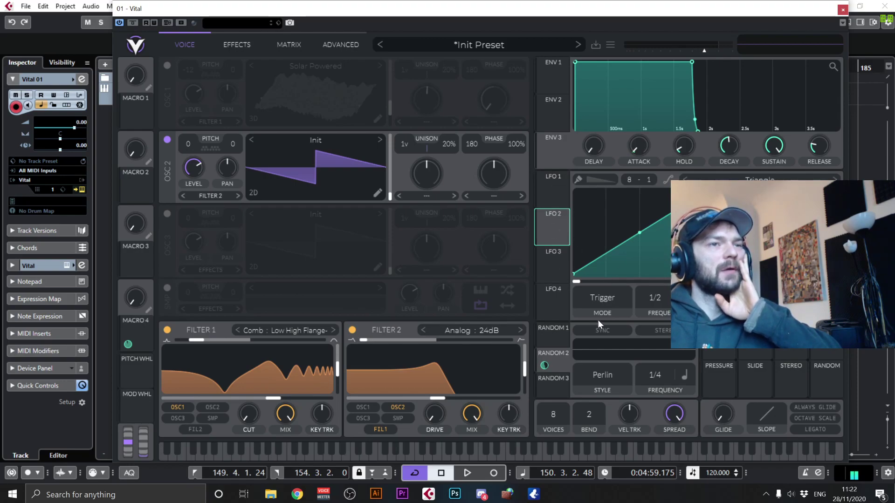
# Set LFO 2's mode to Sustain Envelope and look over the remaining mode options without changing the choice.
pyautogui.click(600, 301)
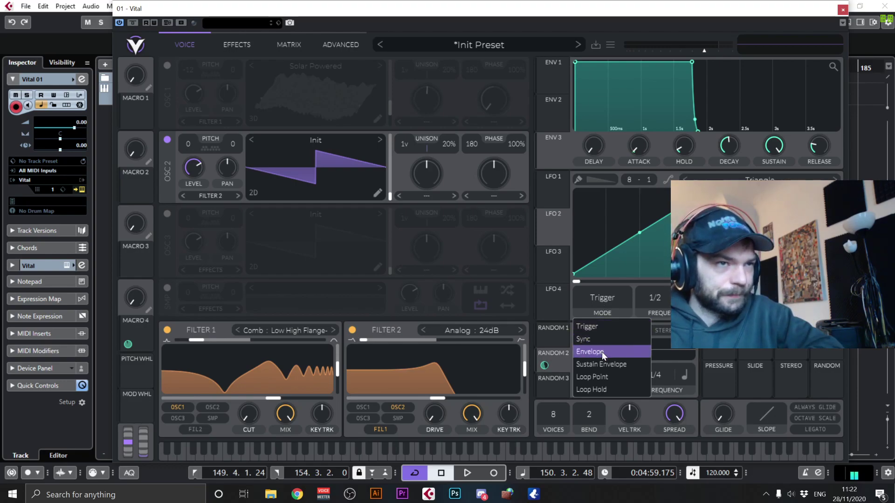
pyautogui.click(602, 364)
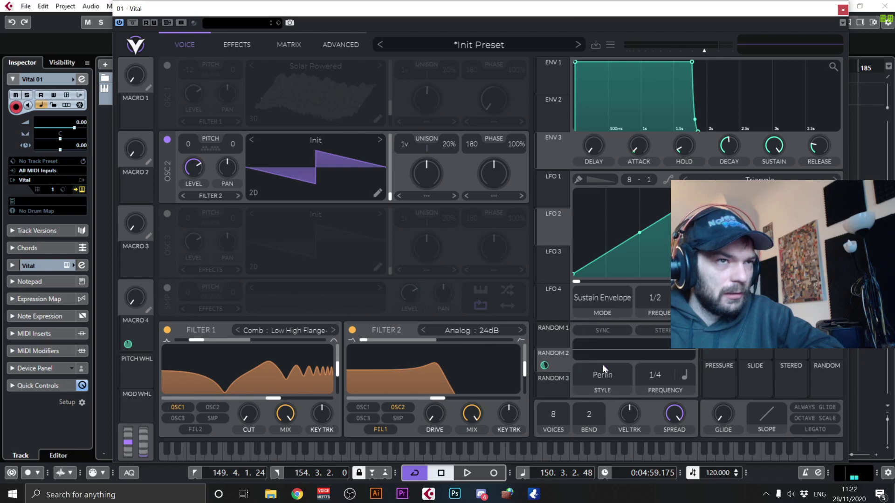
pyautogui.click(599, 304)
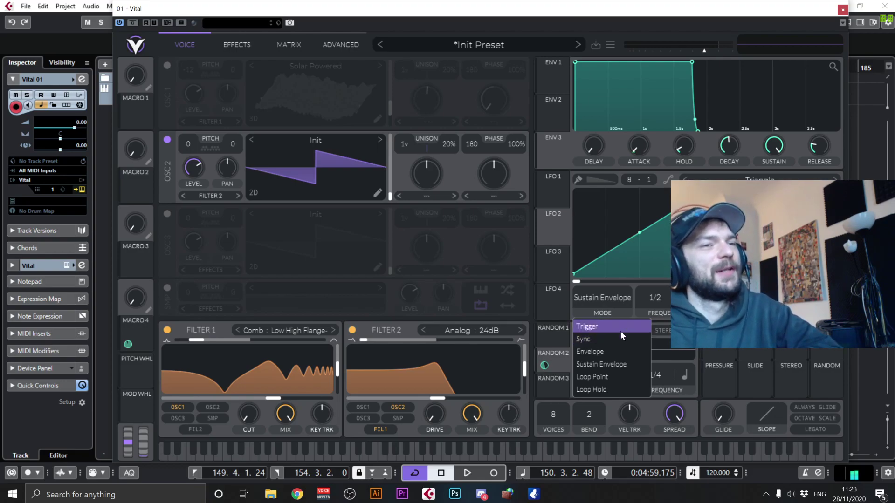
pyautogui.click(544, 342)
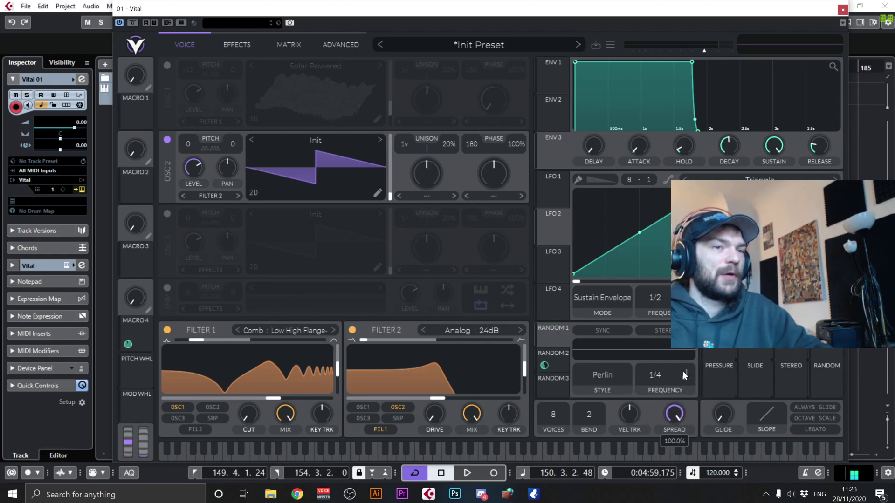
# Turn the stereo spread fully down and reduce the number of voices to 1.
pyautogui.moveTo(674, 413)
pyautogui.mouseDown()
pyautogui.moveTo(671, 481)
pyautogui.moveTo(674, 413)
pyautogui.mouseUp()
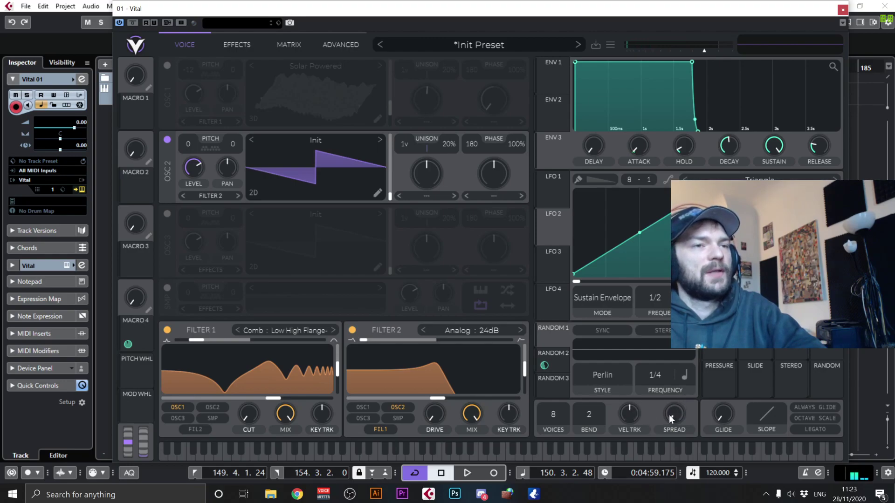
pyautogui.scroll(-2, 553, 410)
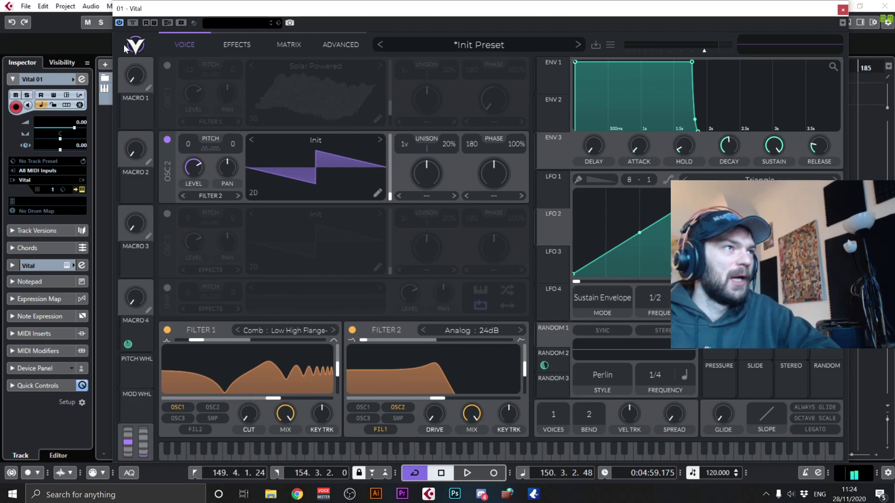
# Look through the effects, modulation matrix and advanced pages, ending on the effects page.
pyautogui.click(234, 43)
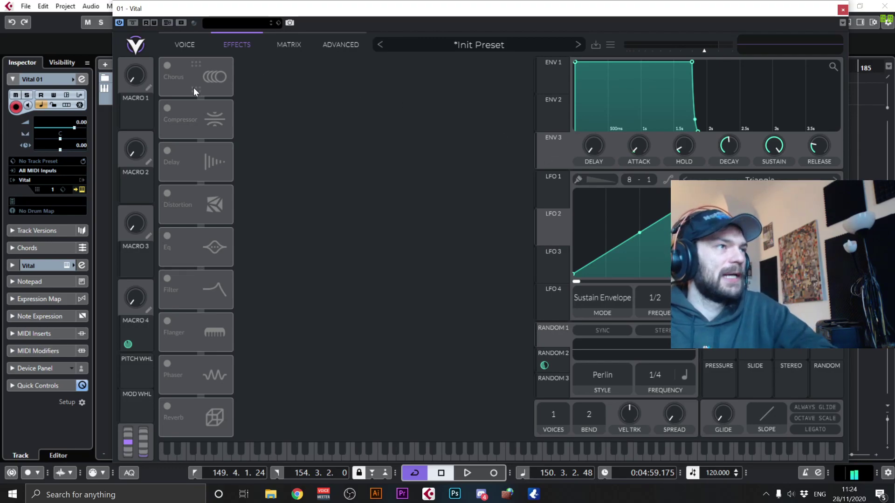
pyautogui.click(288, 47)
pyautogui.click(334, 46)
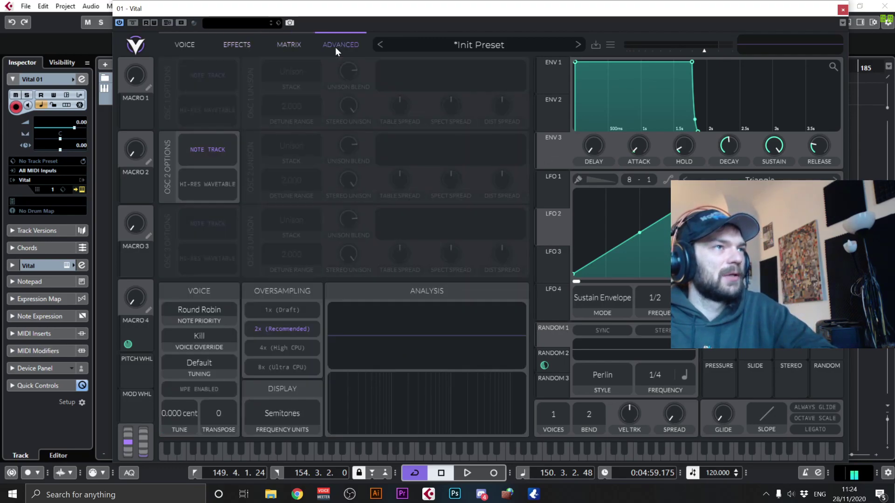
pyautogui.click(260, 44)
pyautogui.click(195, 41)
pyautogui.click(220, 42)
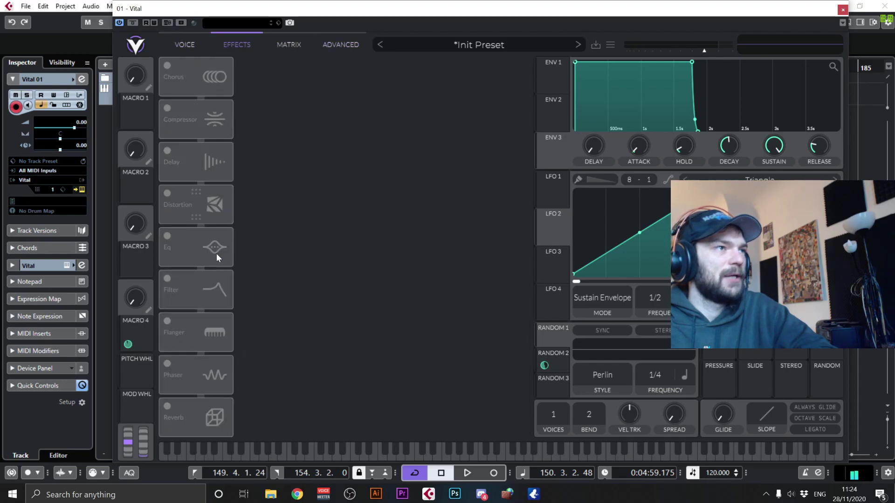
# Enable the Chorus, Compressor, Delay and Distortion effects.
pyautogui.click(167, 65)
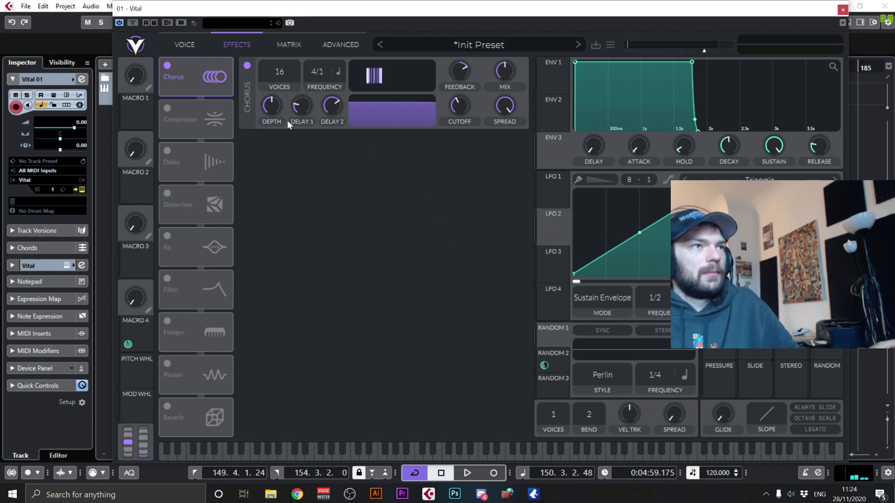
pyautogui.click(169, 108)
pyautogui.click(167, 151)
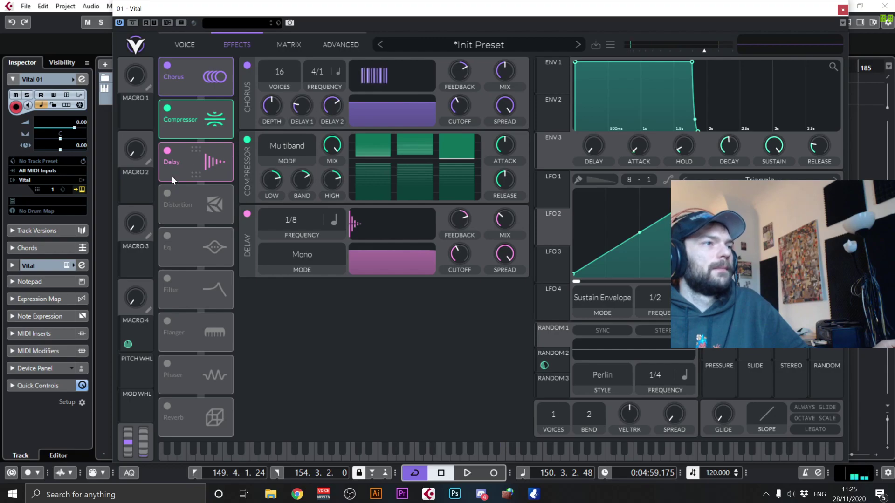
pyautogui.click(165, 196)
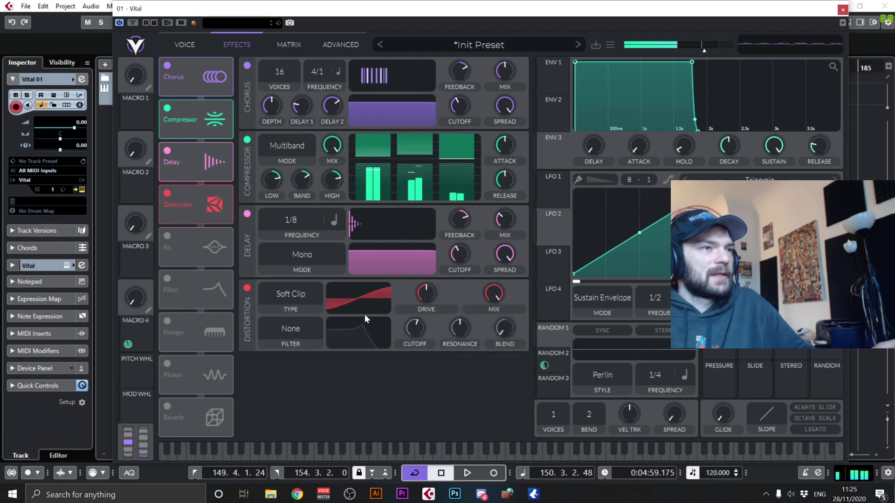
# Set the distortion type to Linear Fold and raise its drive and filter cutoff.
pyautogui.click(296, 298)
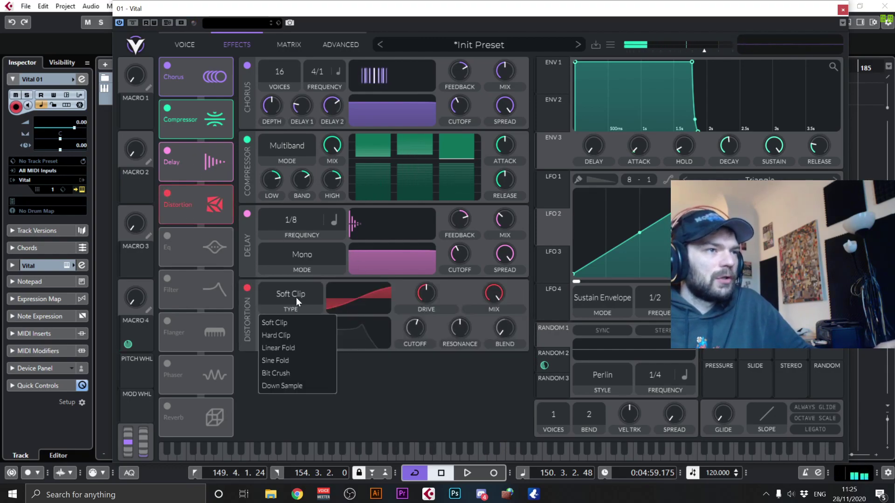
pyautogui.click(292, 346)
pyautogui.moveTo(429, 294)
pyautogui.mouseDown()
pyautogui.moveTo(435, 265)
pyautogui.moveTo(426, 278)
pyautogui.mouseUp()
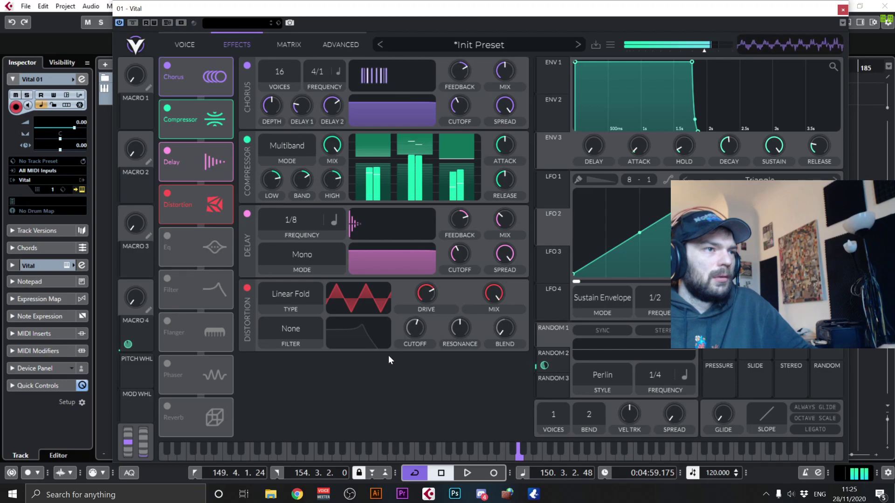
pyautogui.moveTo(411, 334)
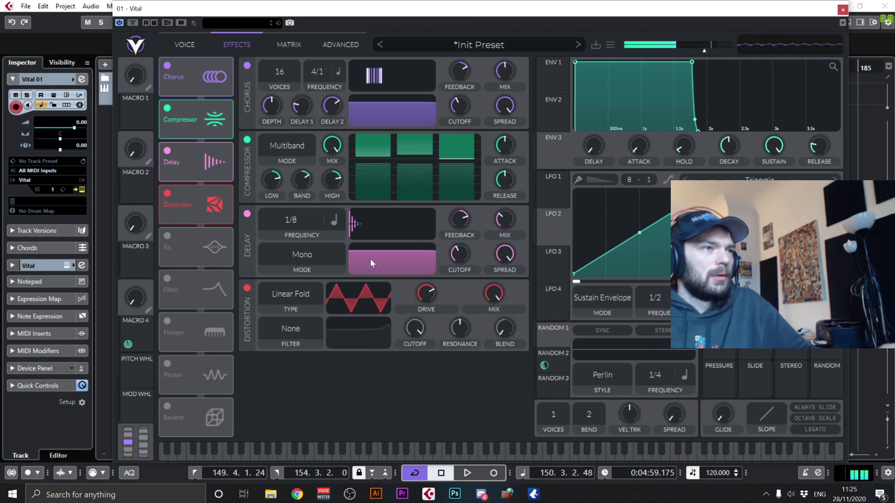
# Turn off the Delay, Compressor and Chorus effects, leaving only Distortion active.
pyautogui.click(247, 214)
pyautogui.click(247, 141)
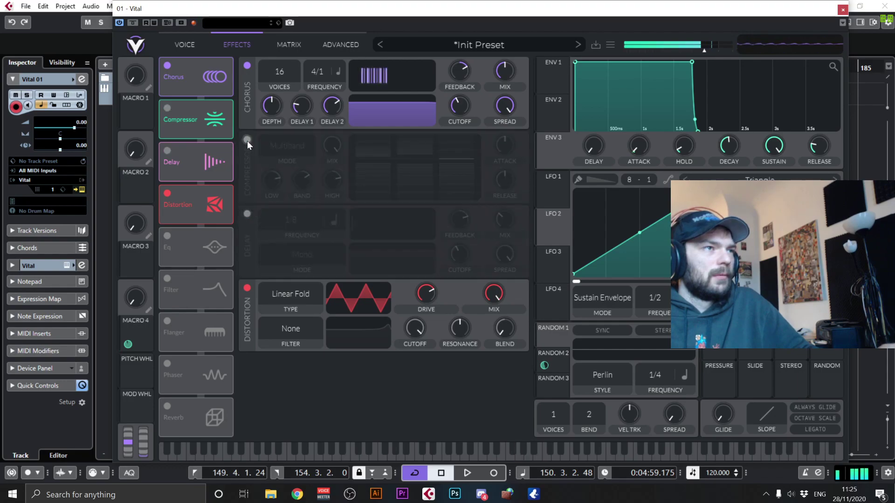
pyautogui.click(247, 67)
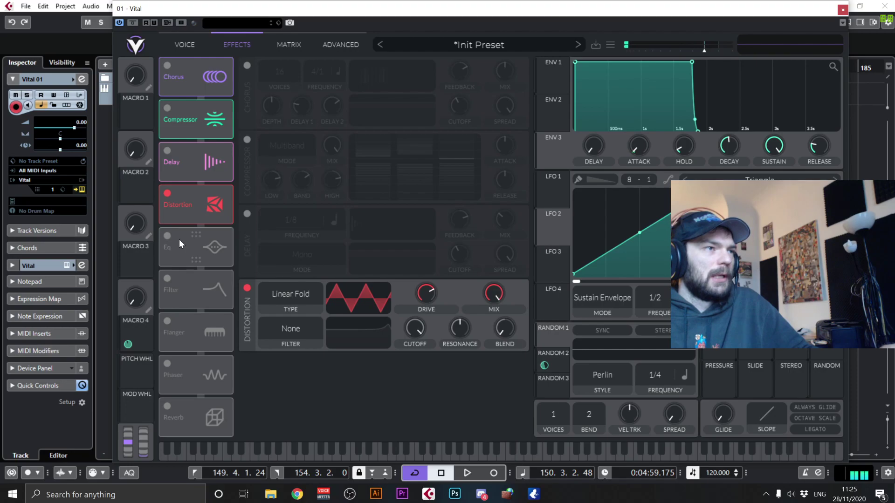
# Enable the Eq and Reverb effects, toggling the Filter effect on and off along the way.
pyautogui.click(167, 233)
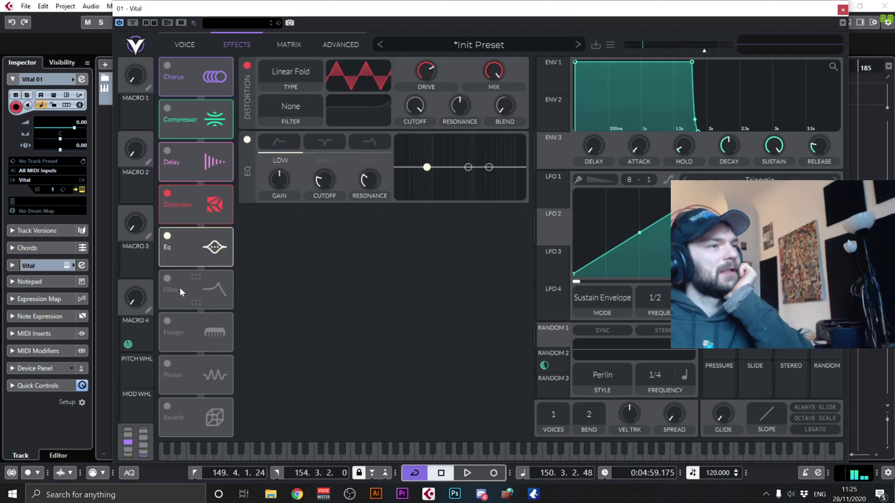
pyautogui.click(167, 278)
pyautogui.click(167, 278)
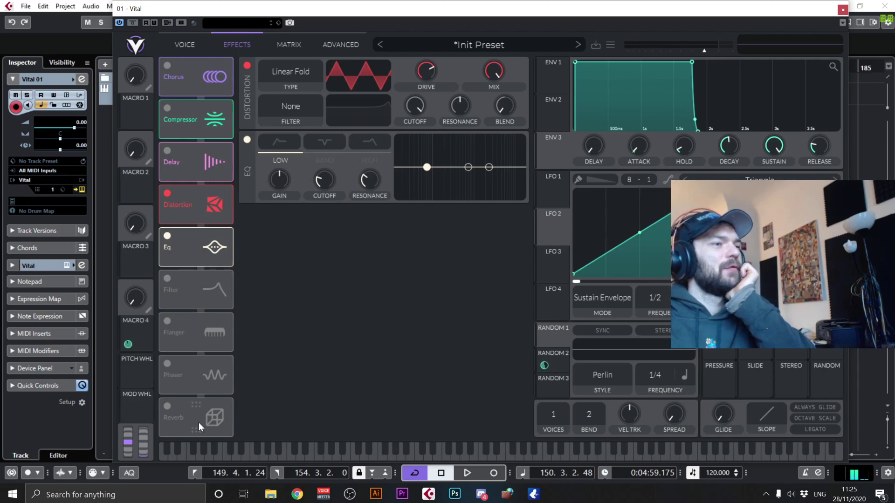
pyautogui.click(166, 406)
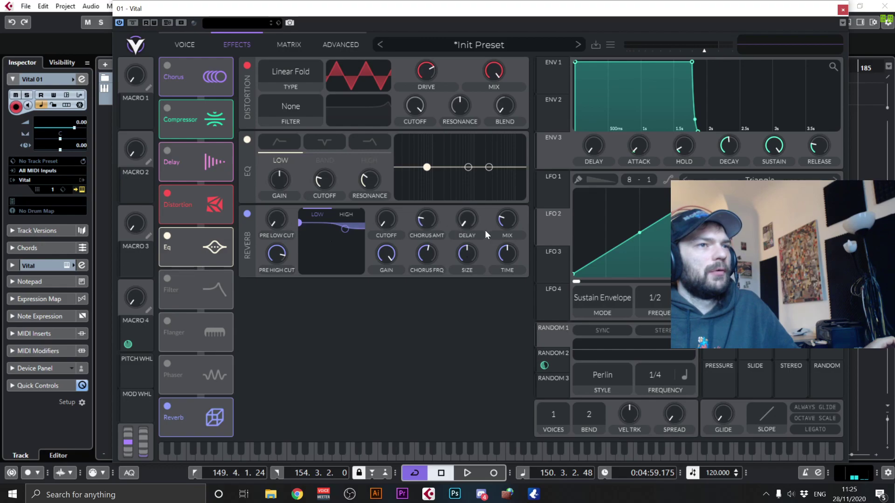
# Raise the reverb's mix to halfway, its time to about 12.64 secs and its size, and lower the chorus frequency.
pyautogui.moveTo(514, 230); pyautogui.dragTo(514, 228)
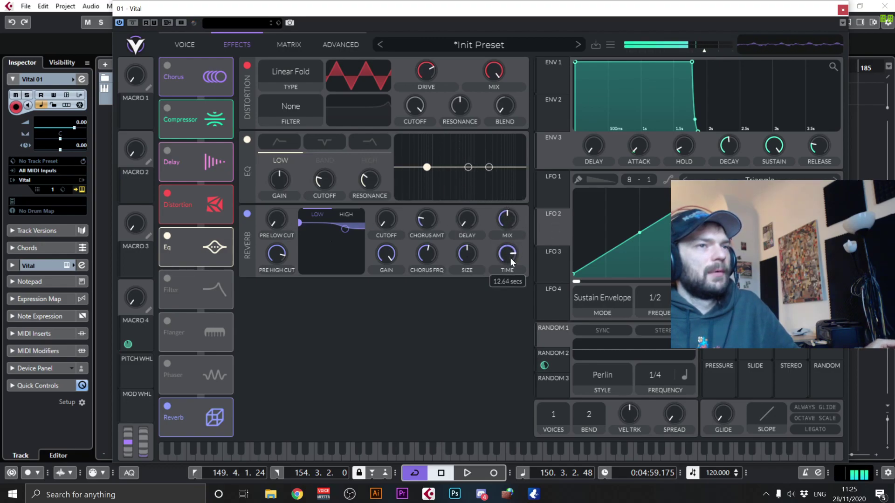
pyautogui.moveTo(467, 254); pyautogui.dragTo(476, 234)
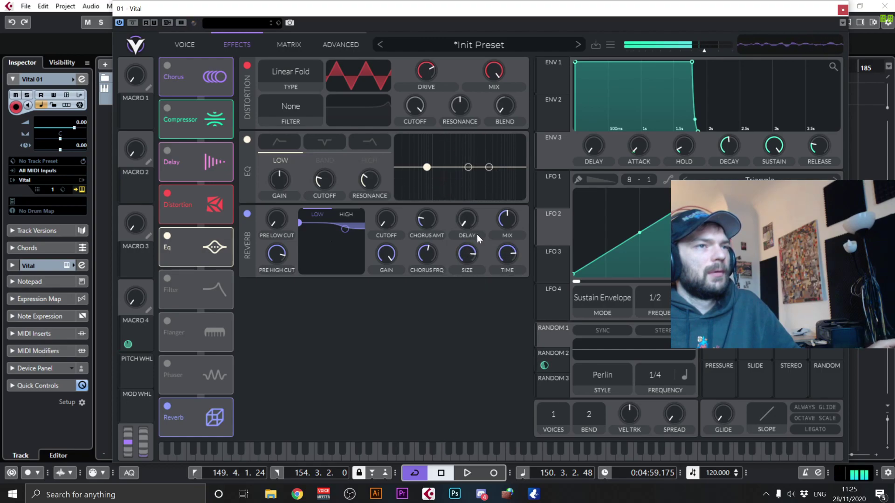
pyautogui.moveTo(427, 254); pyautogui.dragTo(419, 297)
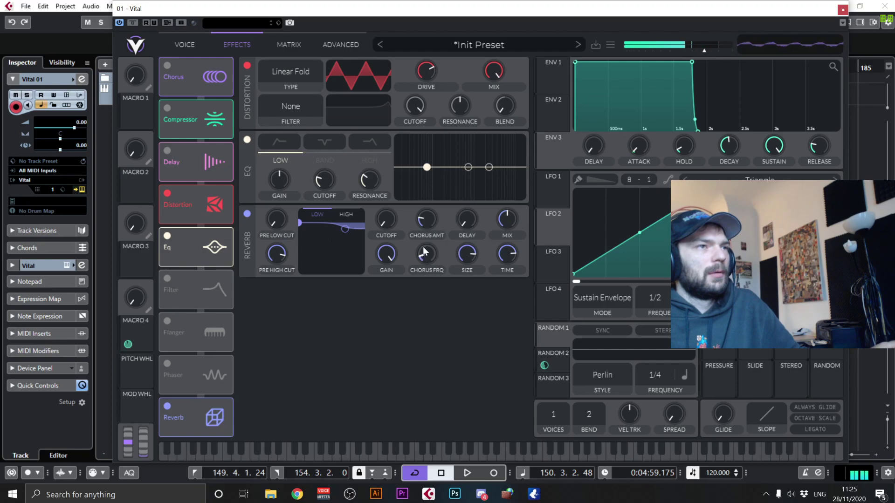
# On the voice page, raise Filter 1's cutoff to the maximum and switch it to Band Spread Comb with a higher Cut.
pyautogui.click(183, 55)
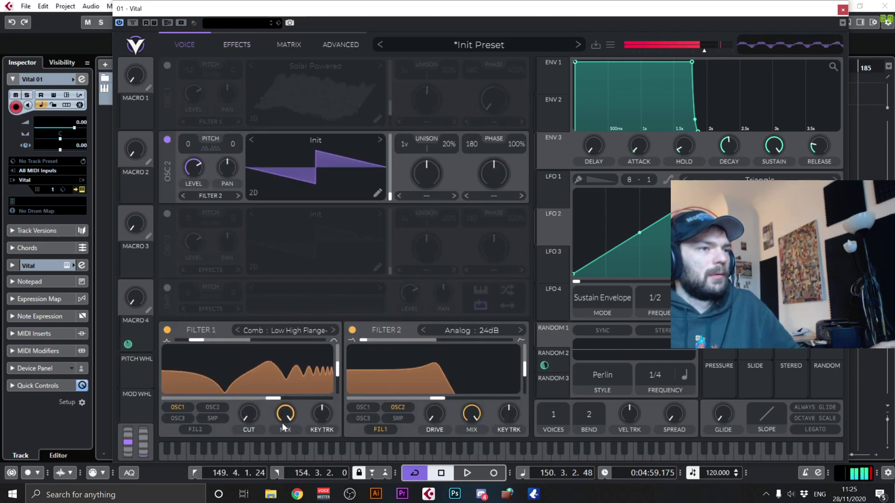
pyautogui.moveTo(274, 397); pyautogui.dragTo(332, 399)
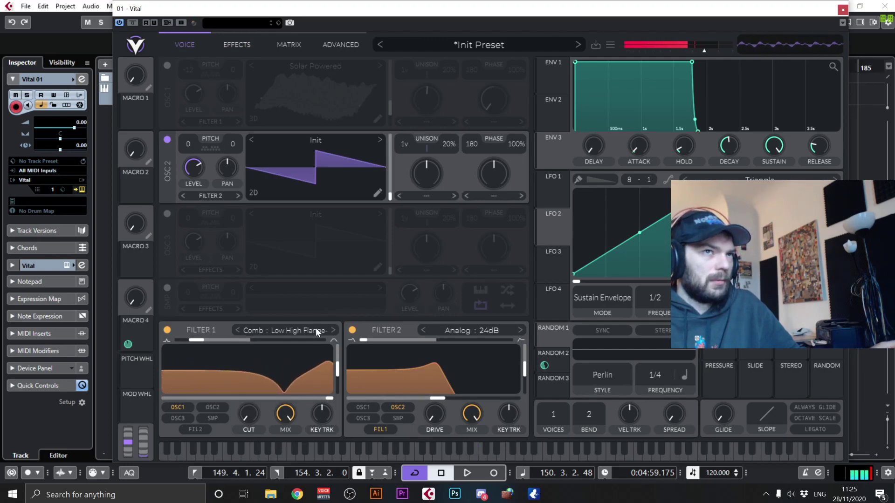
pyautogui.click(333, 330)
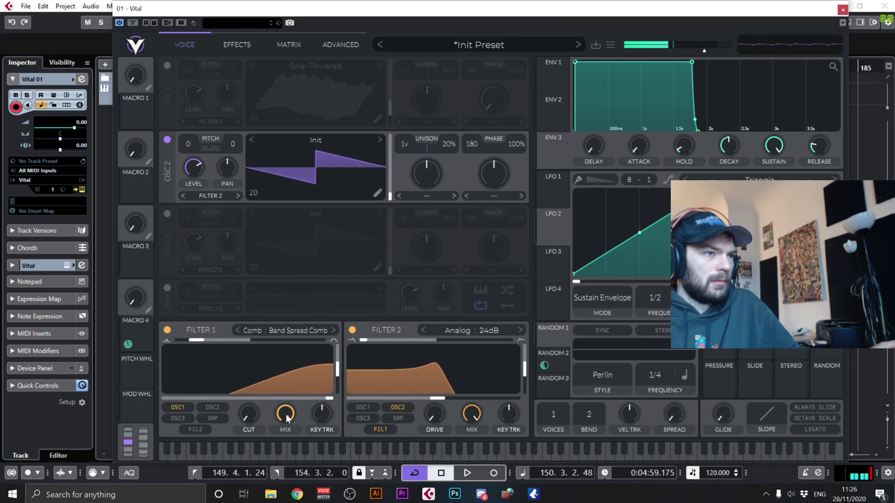
pyautogui.moveTo(250, 414); pyautogui.dragTo(267, 332)
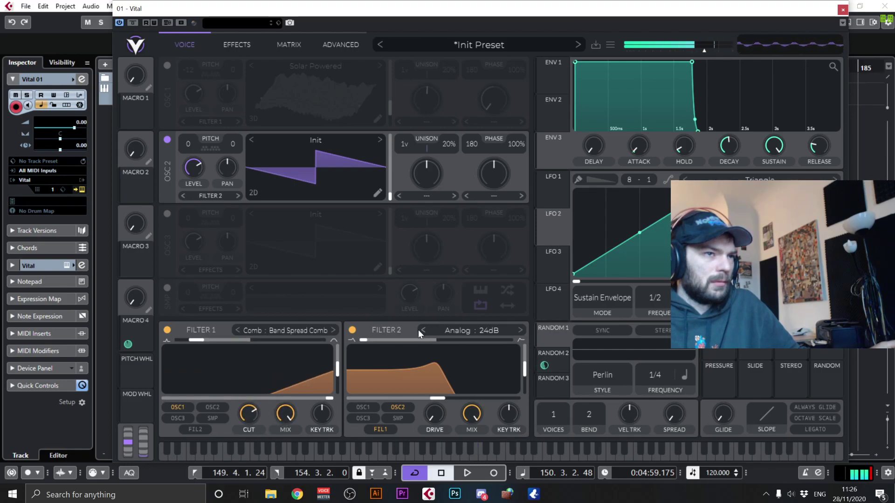
# Turn off Filter 2 and switch Filter 1 to the Dirty 24dB model with a much lower cutoff.
pyautogui.click(353, 331)
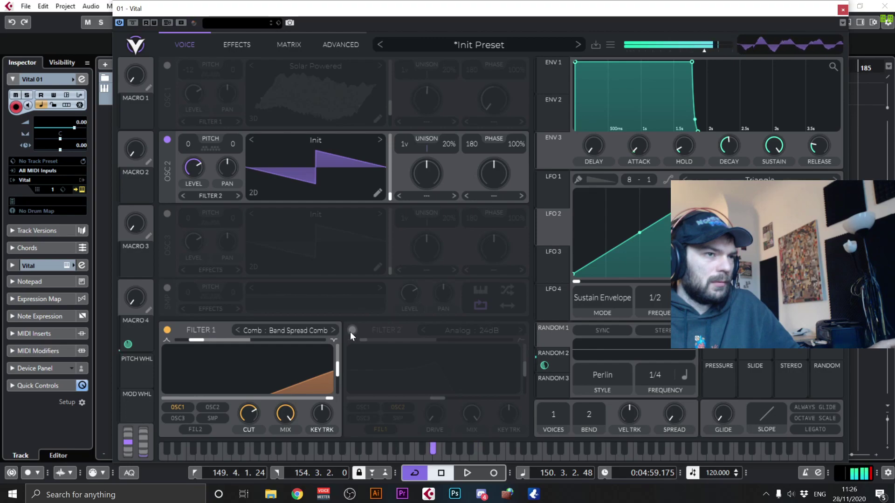
pyautogui.moveTo(253, 415); pyautogui.dragTo(258, 385)
pyautogui.click(292, 331)
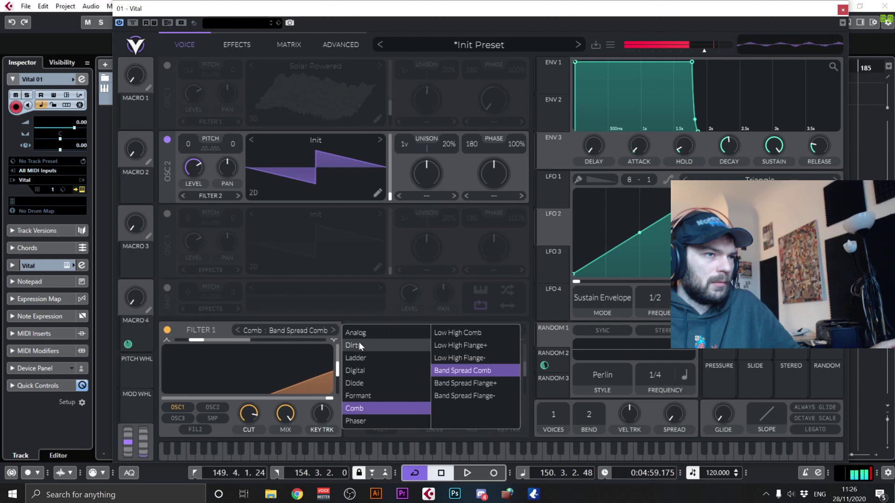
pyautogui.click(403, 345)
pyautogui.click(461, 345)
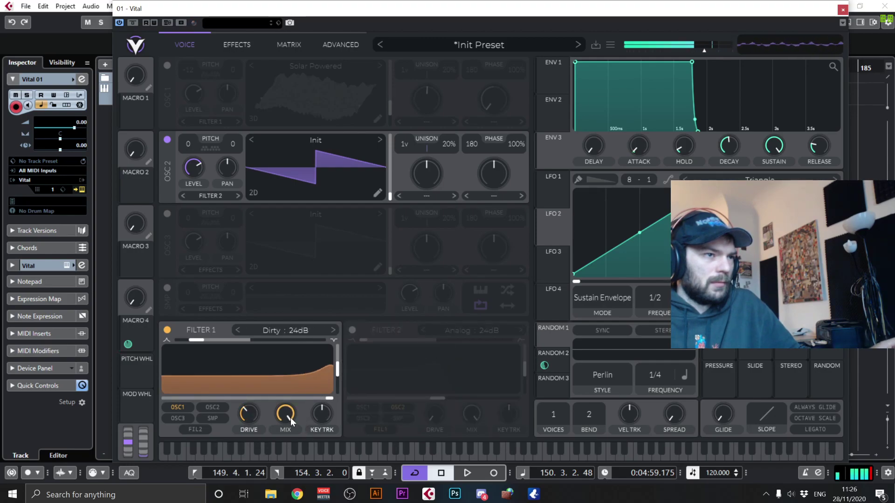
pyautogui.moveTo(320, 397); pyautogui.dragTo(231, 397)
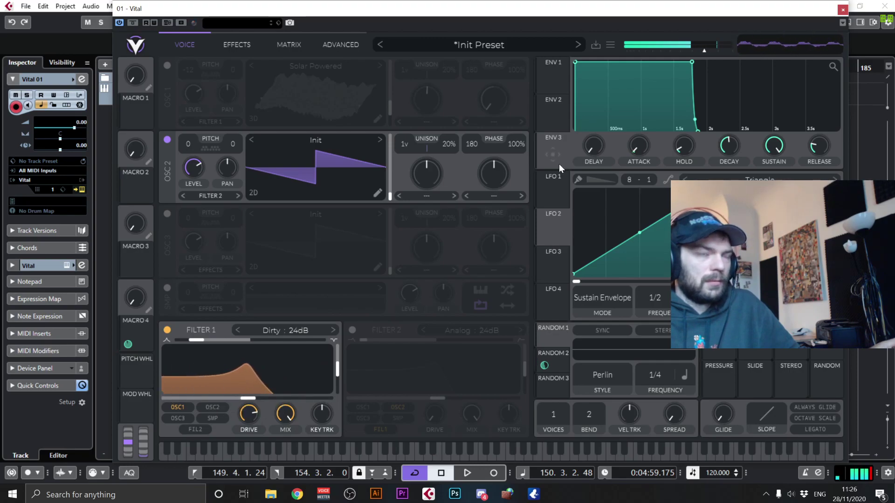
# Swap oscillator 2 for oscillator 1, load the Squish Flange wavetable and shift its frame position.
pyautogui.click(168, 140)
pyautogui.click(167, 64)
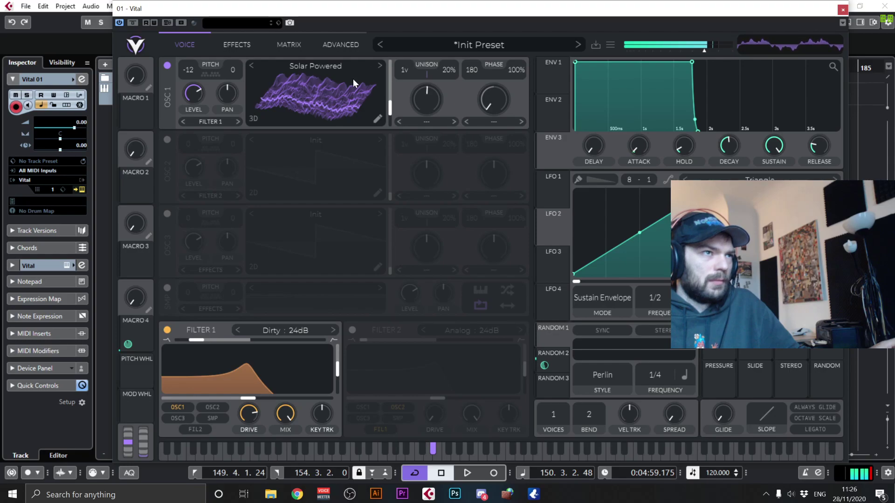
pyautogui.click(379, 68)
pyautogui.moveTo(345, 80)
pyautogui.mouseDown()
pyautogui.moveTo(335, 82)
pyautogui.moveTo(340, 74)
pyautogui.moveTo(343, 99)
pyautogui.moveTo(354, 41)
pyautogui.moveTo(357, 75)
pyautogui.mouseUp()
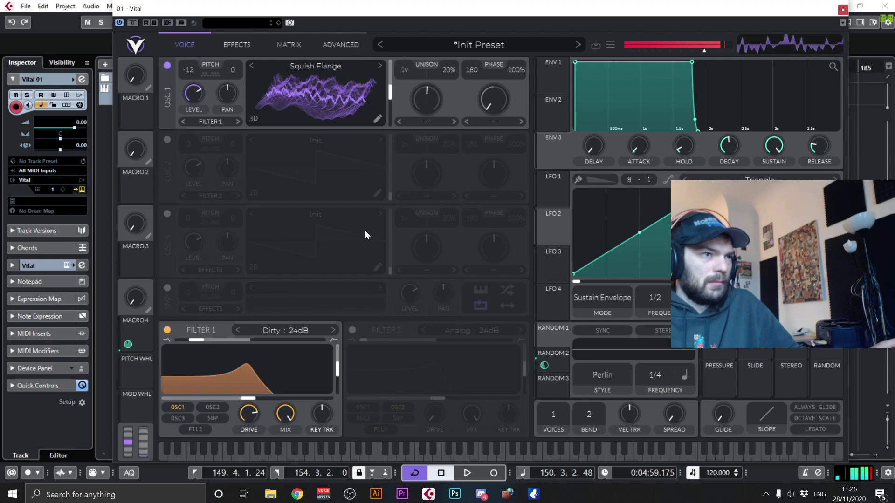
# Raise Filter 1's cutoff slightly, load the Thank u False Noise wavetable in oscillator 1 and move its frame to about 183.4.
pyautogui.moveTo(302, 403); pyautogui.dragTo(283, 368)
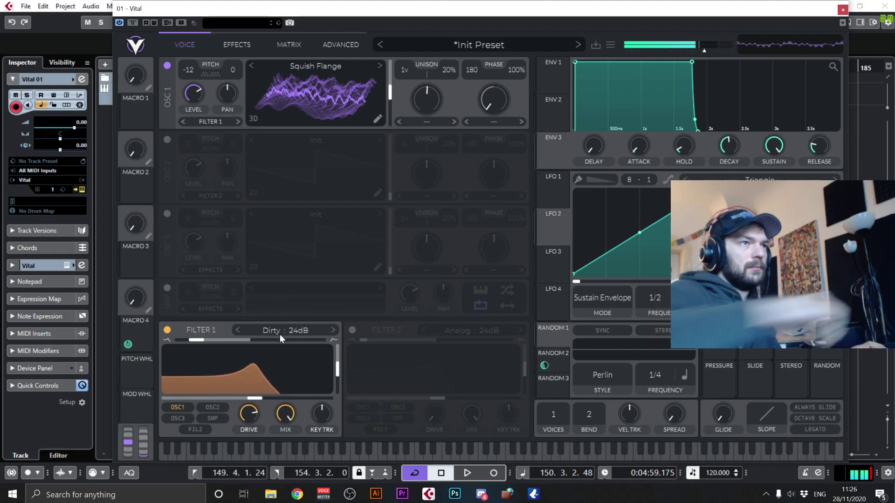
pyautogui.click(380, 65)
pyautogui.moveTo(354, 105); pyautogui.dragTo(330, 96)
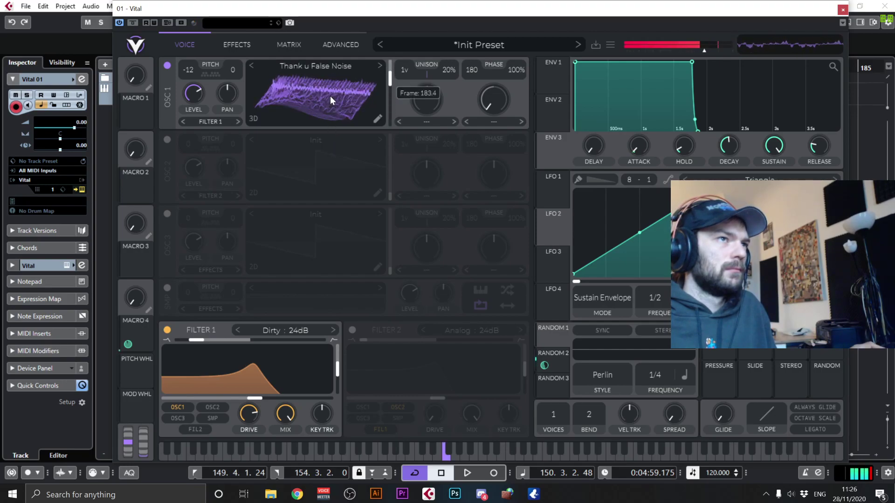
# Audition the Solar Powered wavetable in oscillator 1, load Squish Flange instead and shift its frame position.
pyautogui.click(256, 63)
pyautogui.click(250, 64)
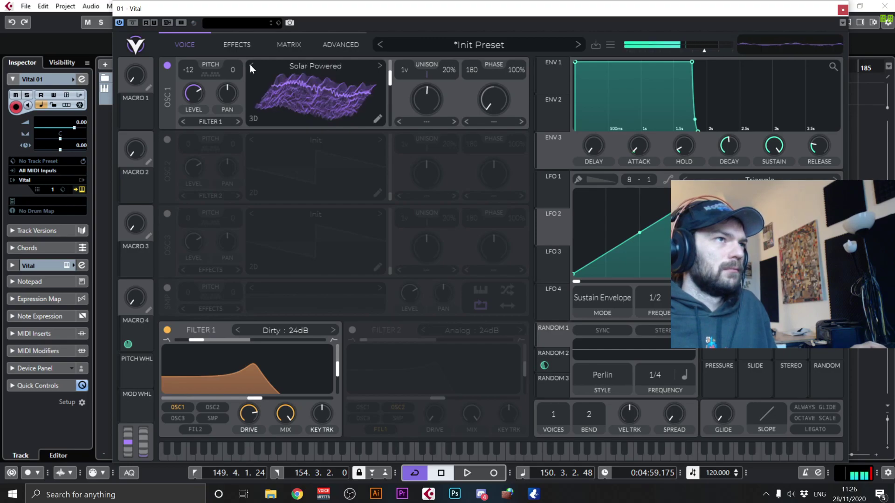
pyautogui.click(376, 66)
pyautogui.rightClick(390, 80)
pyautogui.click(410, 99)
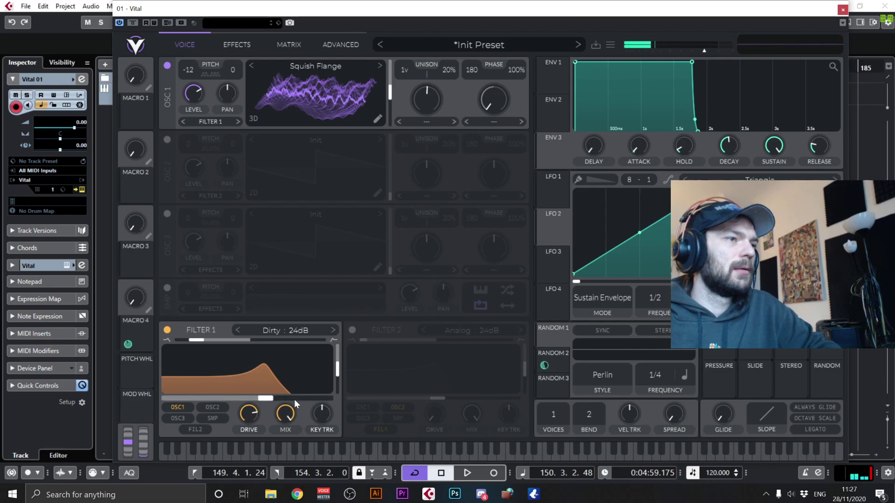
# Assign LFO 2 to modulate Filter 1's cutoff and switch the LFO's frequency to seconds.
pyautogui.moveTo(552, 228); pyautogui.dragTo(263, 386)
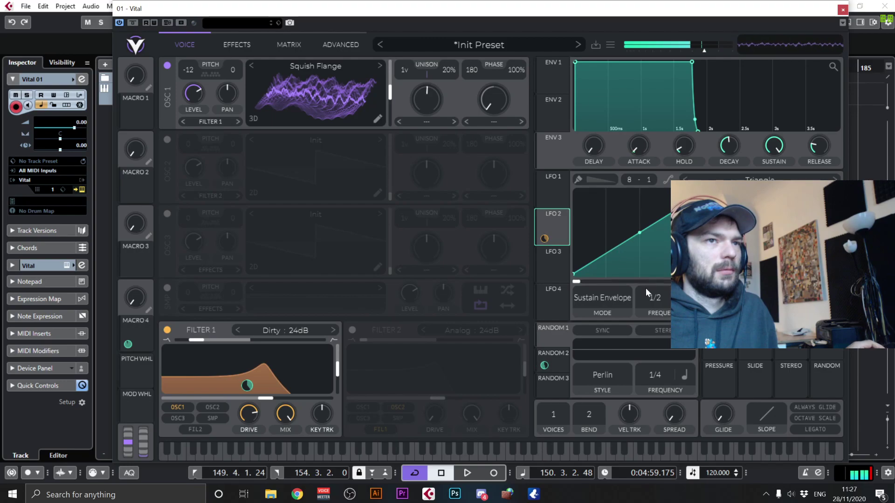
pyautogui.click(684, 299)
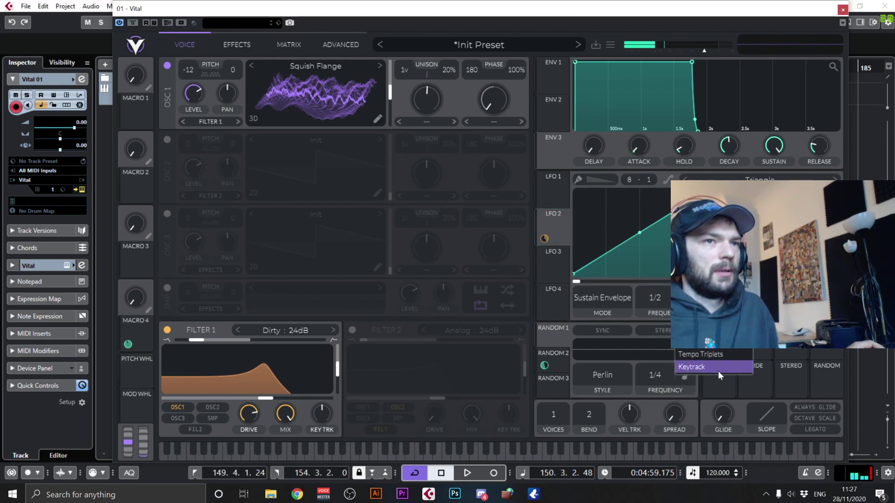
pyautogui.click(699, 316)
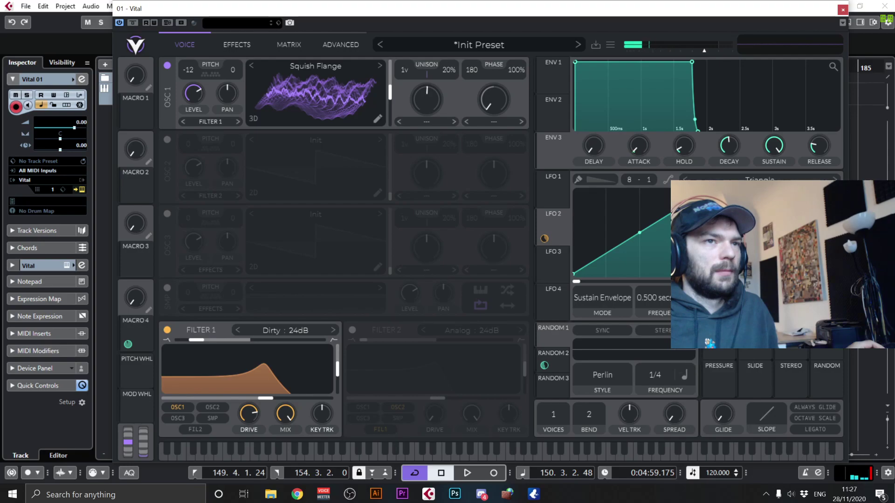
# Lower Filter 1's base cutoff and set LFO 2's time to about 1.283 secs.
pyautogui.moveTo(664, 295); pyautogui.dragTo(680, 424)
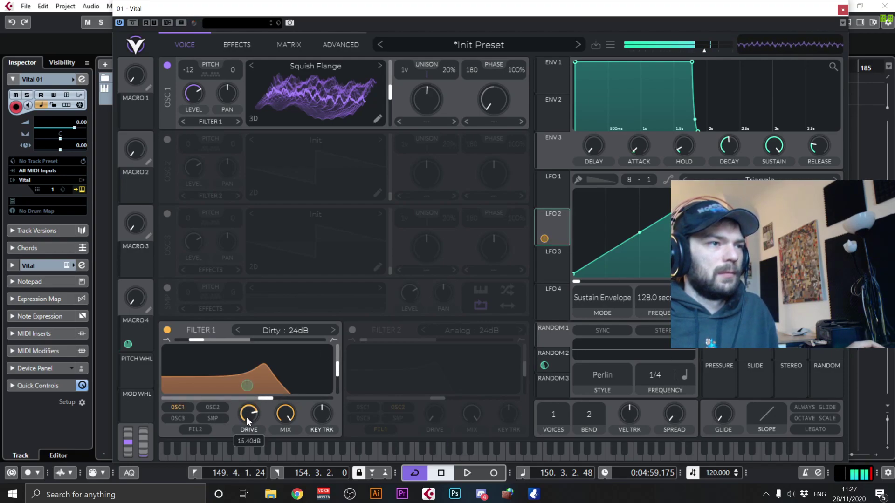
pyautogui.moveTo(261, 400); pyautogui.dragTo(222, 400)
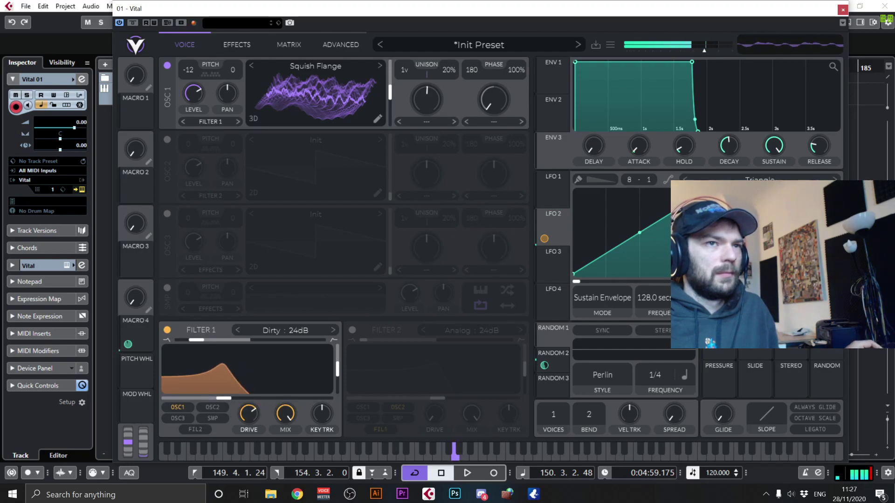
pyautogui.moveTo(658, 298); pyautogui.dragTo(668, 282)
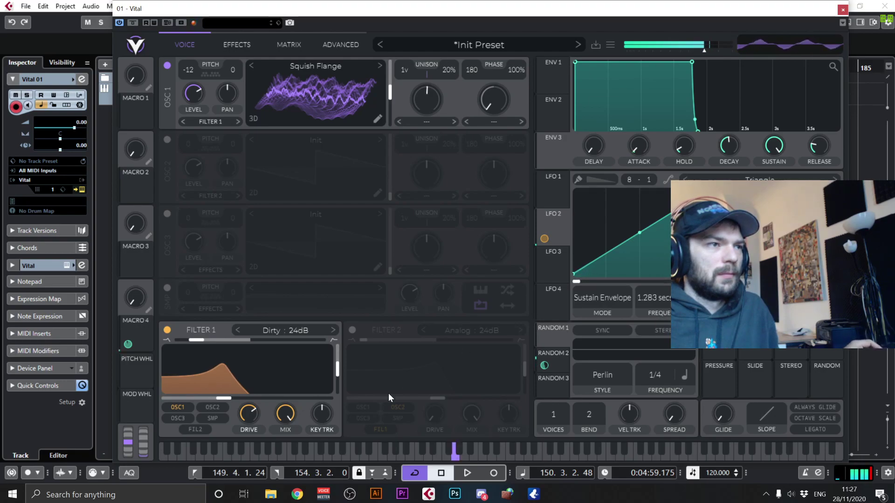
# Raise LFO 2's modulation amount on Filter 1's cutoff and change the LFO mode to Trigger.
pyautogui.moveTo(544, 239)
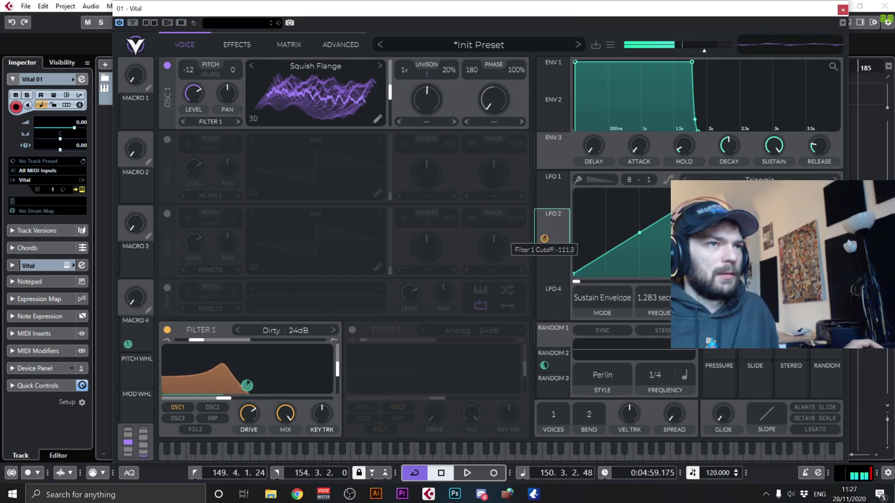
pyautogui.scroll(4, 544, 238)
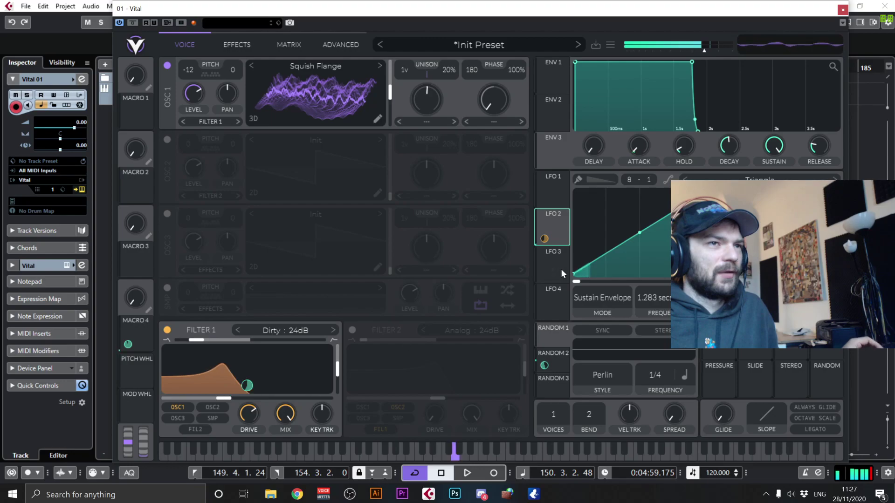
pyautogui.click(606, 294)
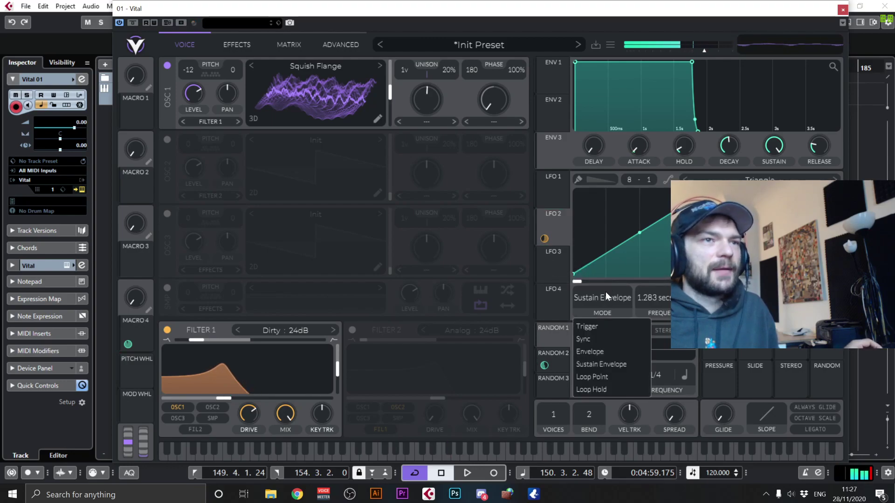
pyautogui.click(602, 328)
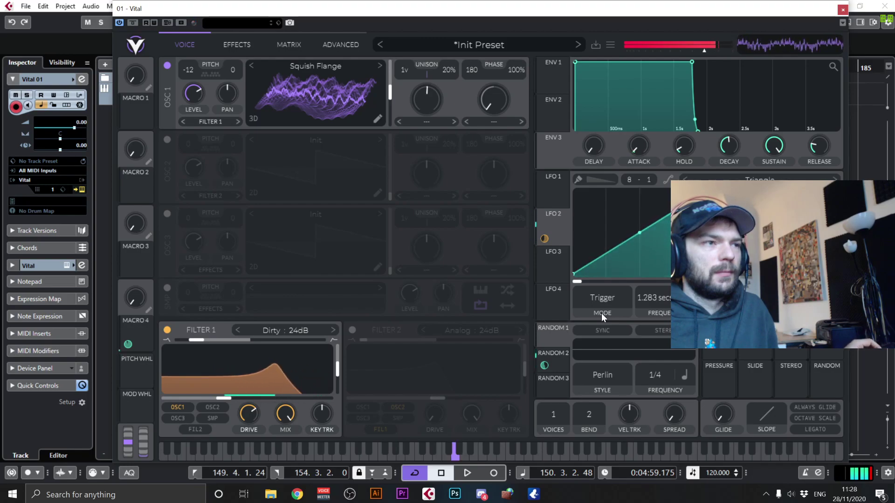
# Readjust LFO 2's cutoff modulation and Filter 1's drive, and slow LFO 2 to about 25.63 secs.
pyautogui.moveTo(544, 238); pyautogui.dragTo(544, 237)
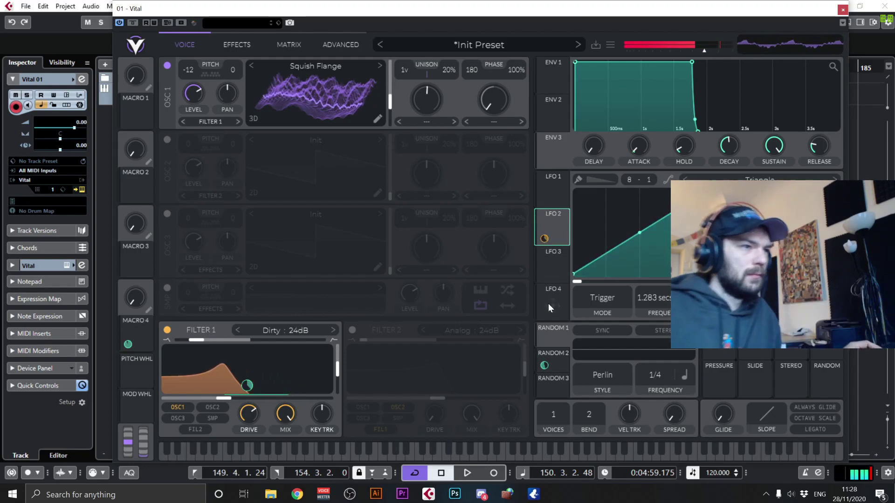
pyautogui.moveTo(241, 422); pyautogui.dragTo(239, 455)
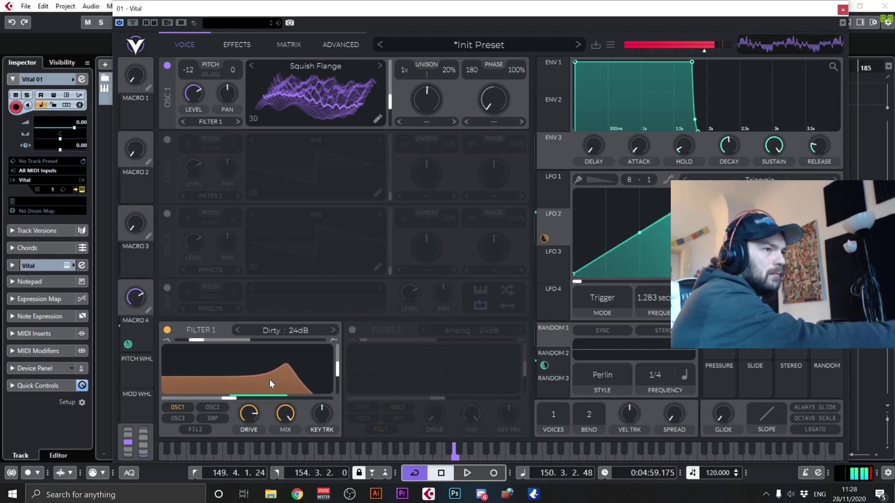
pyautogui.moveTo(648, 297); pyautogui.dragTo(658, 381)
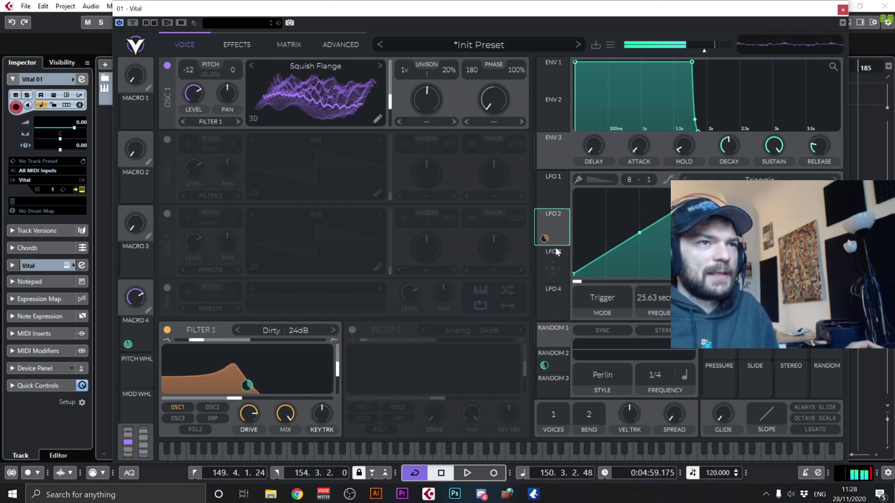
# Strengthen LFO 2's modulation of Filter 1's cutoff and assign LFO 1 to oscillator 1's wave frame.
pyautogui.moveTo(545, 239); pyautogui.dragTo(544, 192)
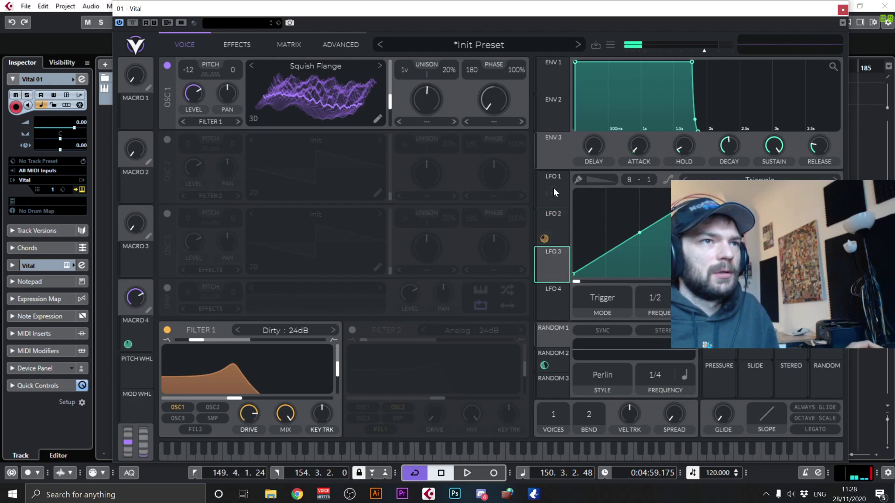
pyautogui.moveTo(556, 205); pyautogui.dragTo(392, 105)
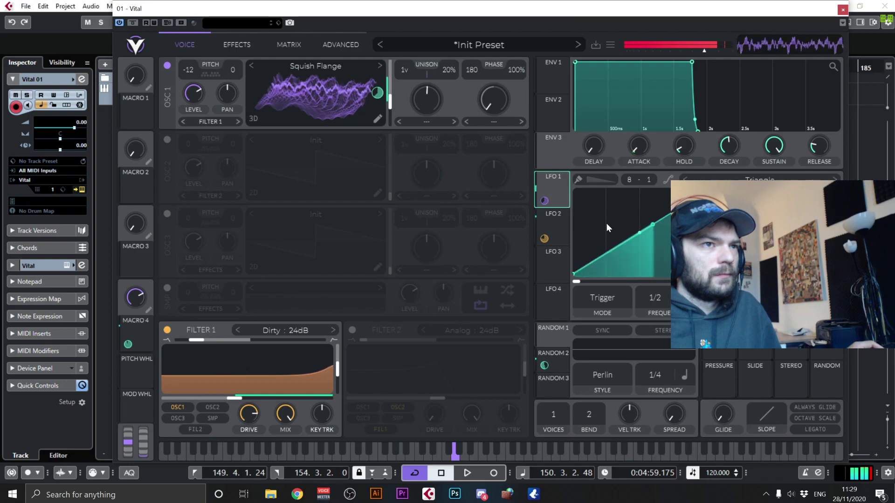
# Switch off the Distortion effect and compare the effects page with the voice page.
pyautogui.click(236, 45)
pyautogui.click(166, 197)
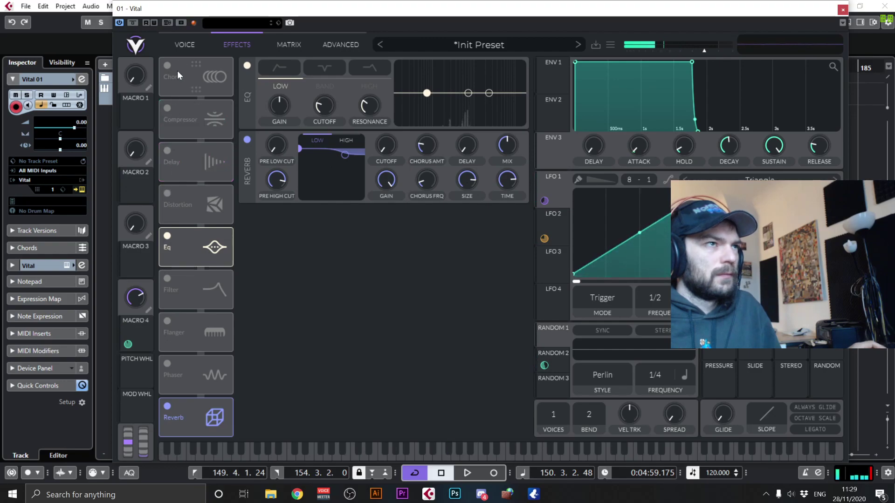
pyautogui.click(184, 44)
pyautogui.click(232, 46)
# In the modulation matrix, change the source of the Env 1 Attack modulation to Lfo 1.
pyautogui.click(301, 44)
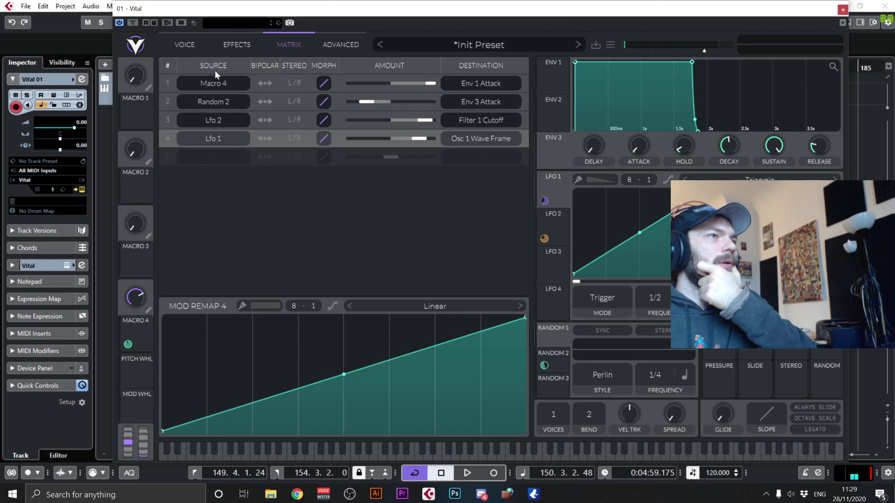
pyautogui.click(216, 85)
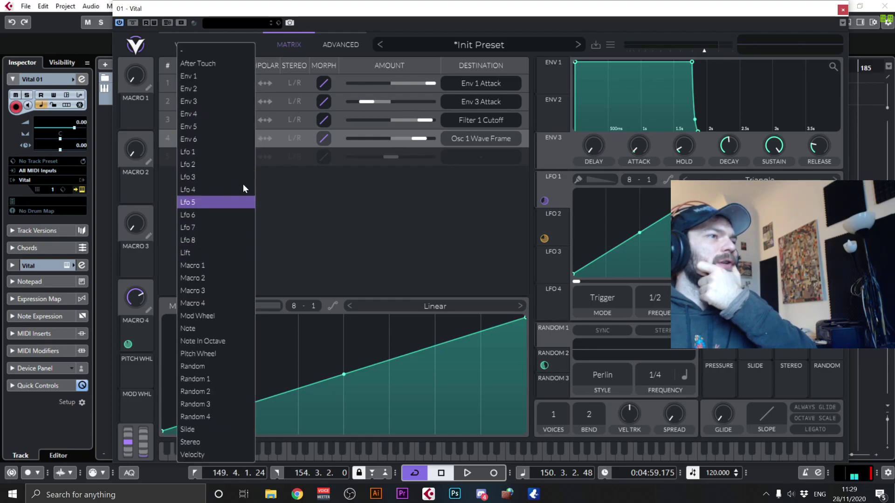
pyautogui.click(239, 152)
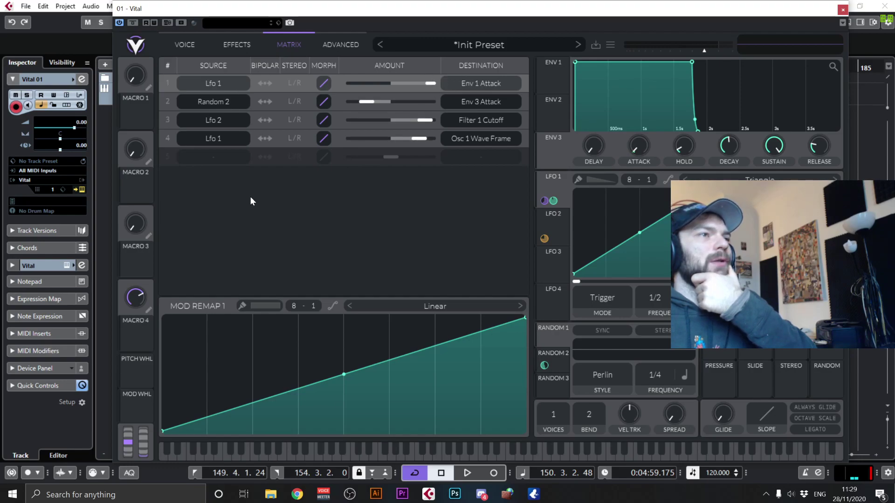
# Try Lfo 2 and Env 2 as the source of the empty fifth row in the modulation matrix.
pyautogui.click(228, 142)
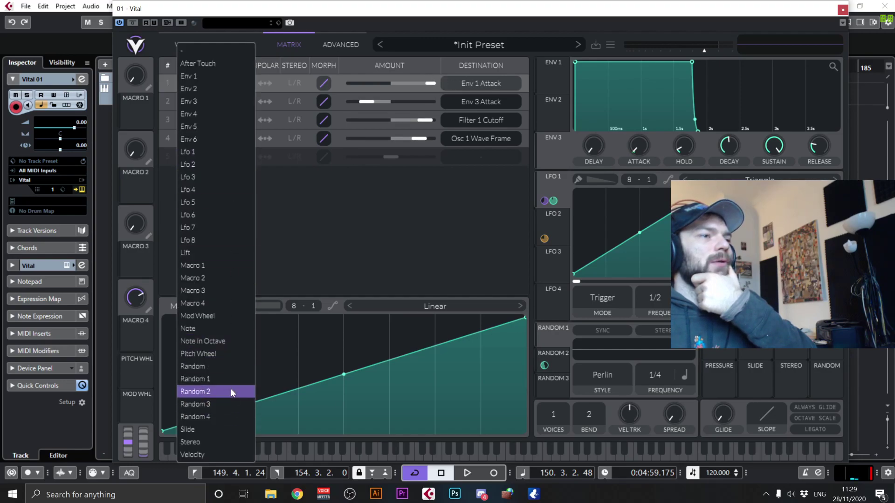
pyautogui.click(382, 242)
pyautogui.click(222, 158)
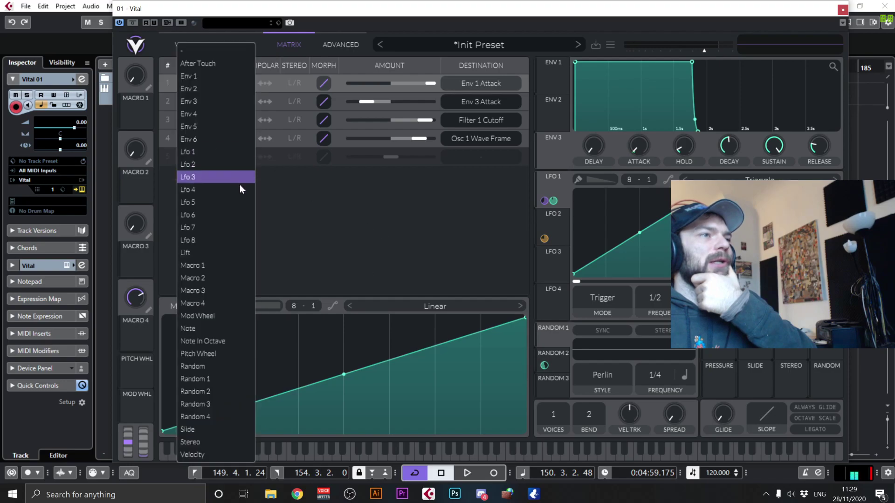
pyautogui.click(221, 164)
pyautogui.click(229, 161)
pyautogui.click(445, 195)
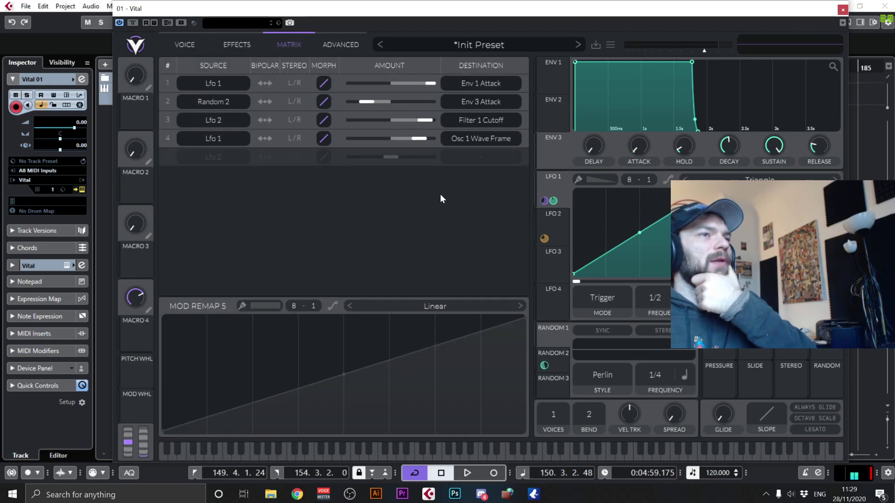
pyautogui.click(215, 155)
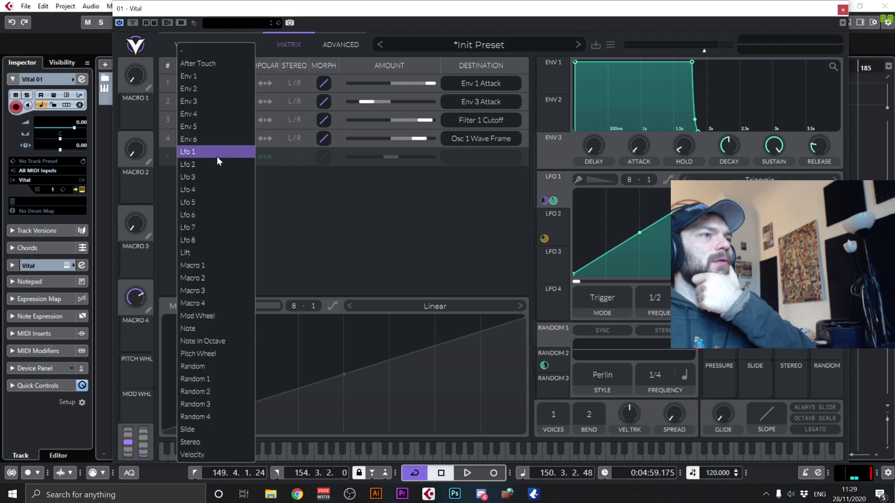
pyautogui.click(211, 92)
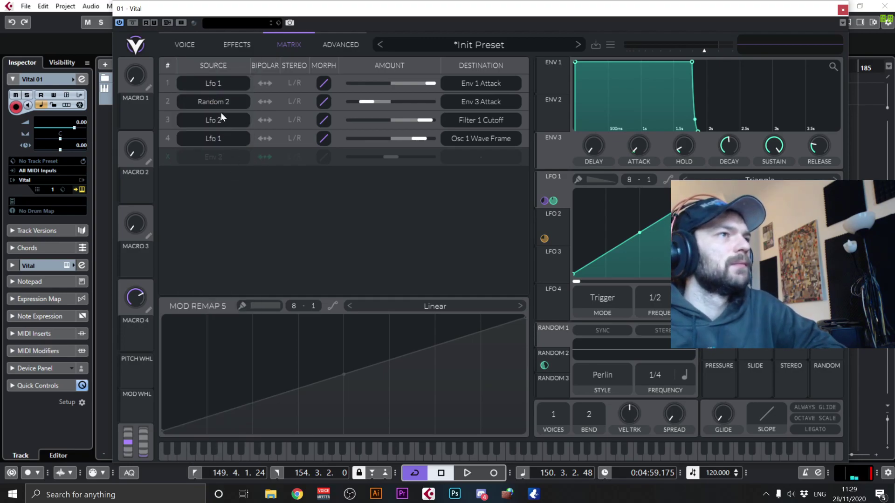
# Examine the advanced voice settings, including the available note priority and tuning options.
pyautogui.click(333, 50)
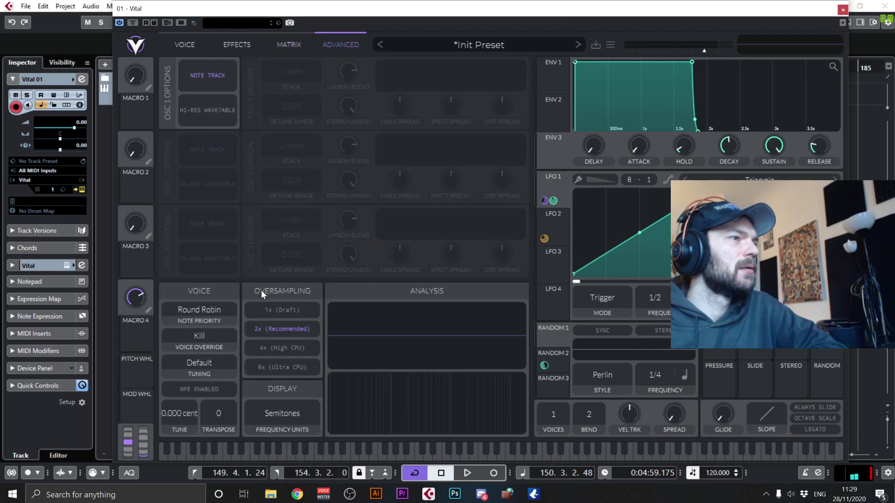
pyautogui.click(199, 311)
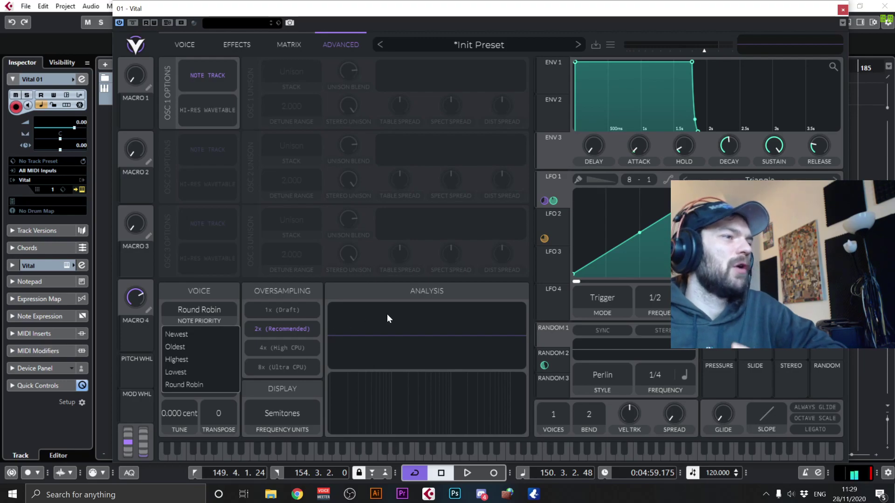
pyautogui.click(411, 292)
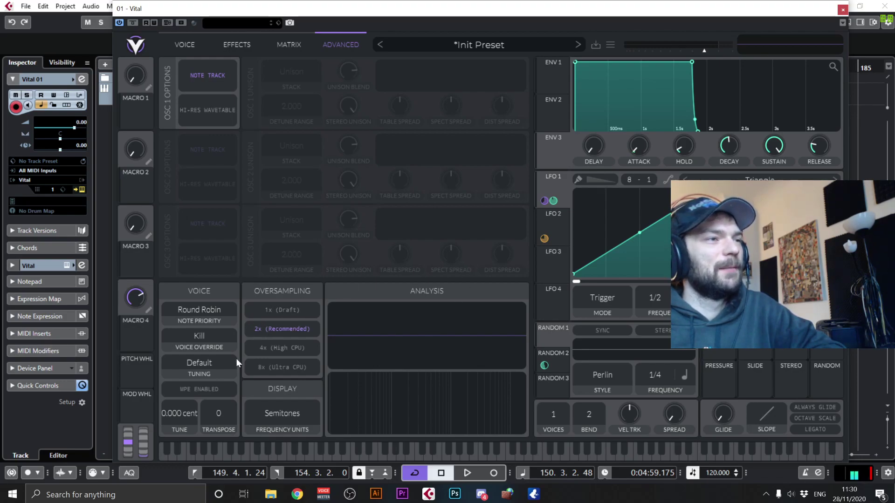
pyautogui.click(207, 373)
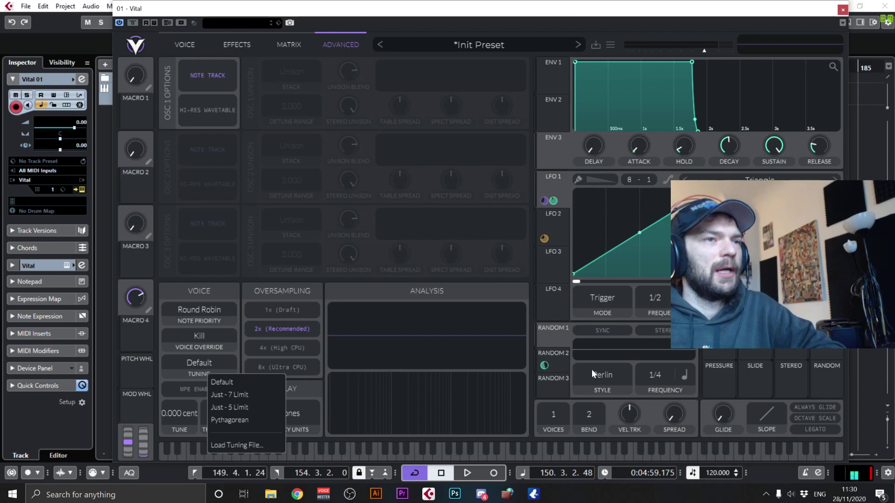
pyautogui.click(479, 386)
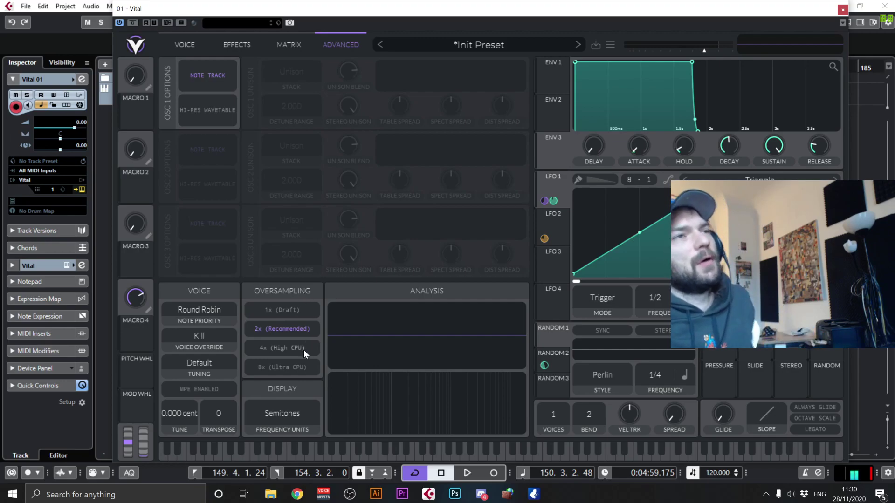
# Return to the modulation matrix and set the empty fifth row's source to Lfo 2.
pyautogui.click(282, 47)
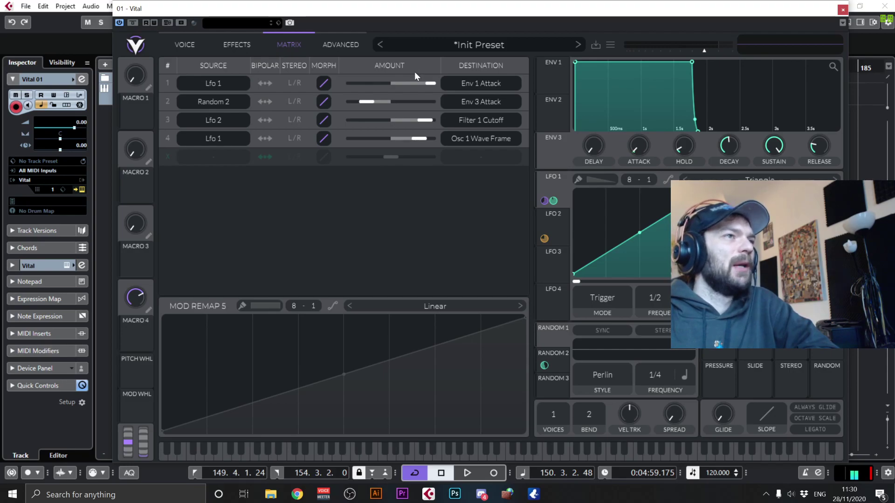
pyautogui.click(201, 157)
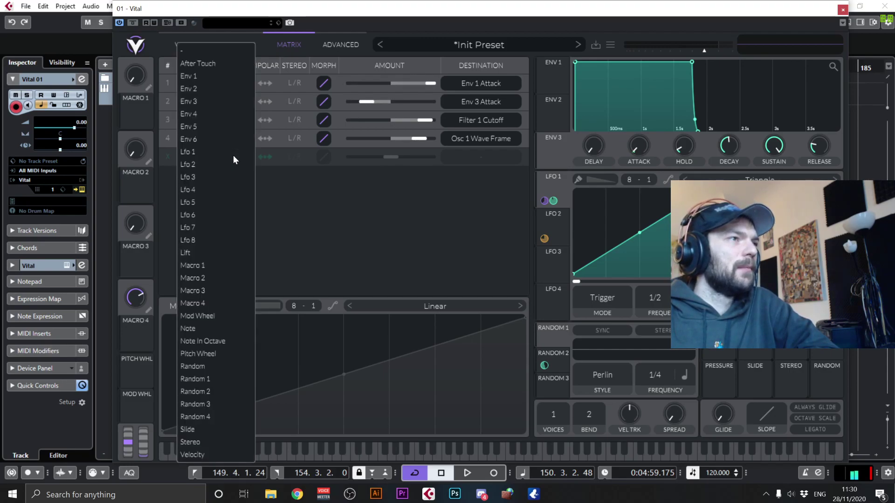
pyautogui.click(379, 223)
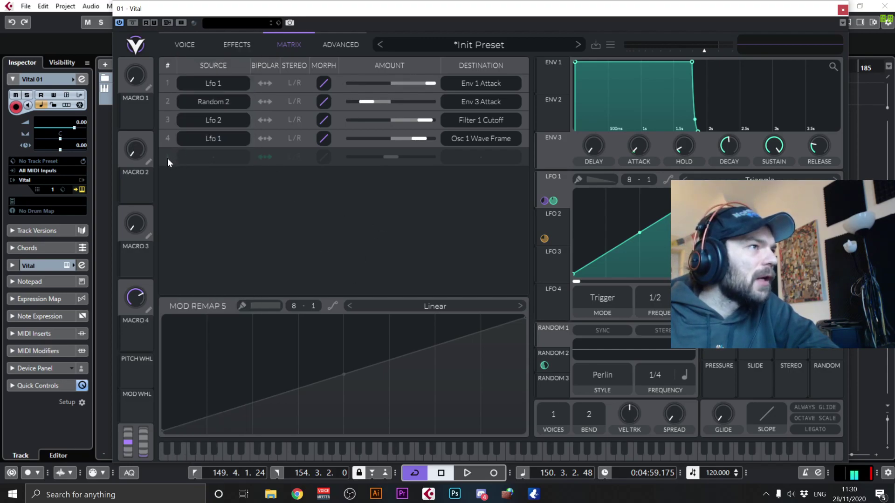
pyautogui.click(198, 158)
pyautogui.click(200, 158)
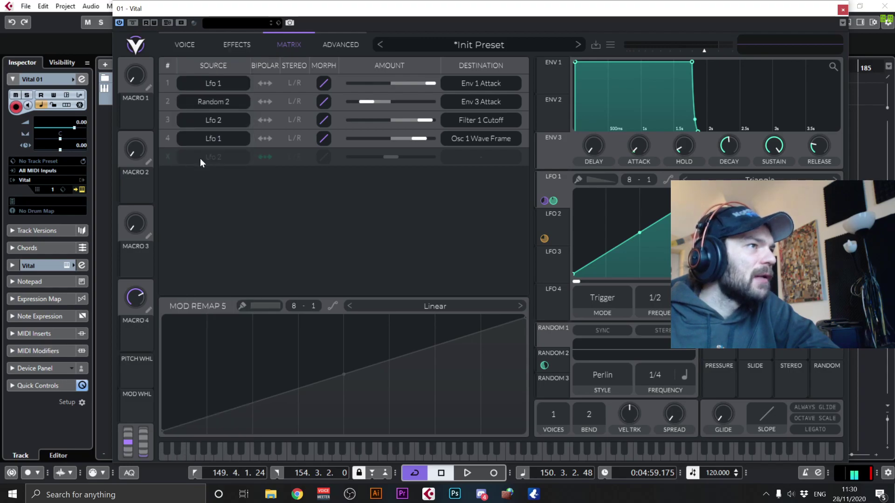
# Set the destination of the fifth modulation matrix row to oscillator 1's Detune Power.
pyautogui.click(242, 159)
pyautogui.click(289, 193)
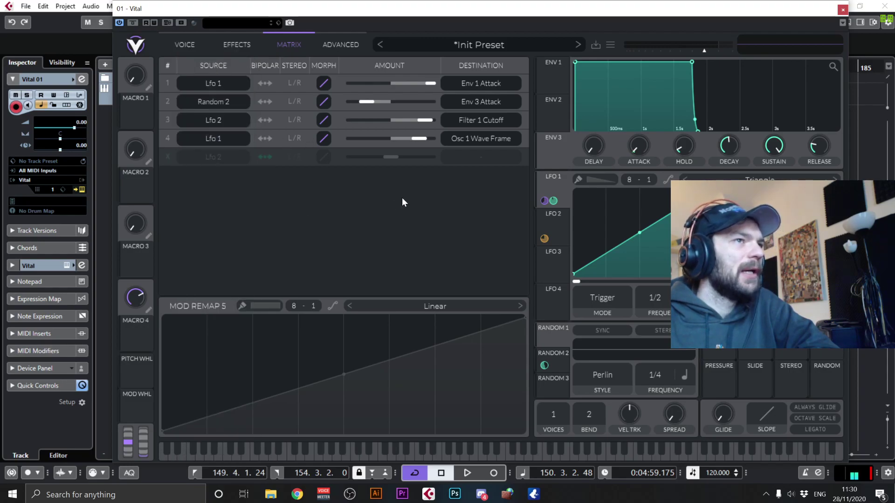
pyautogui.click(482, 158)
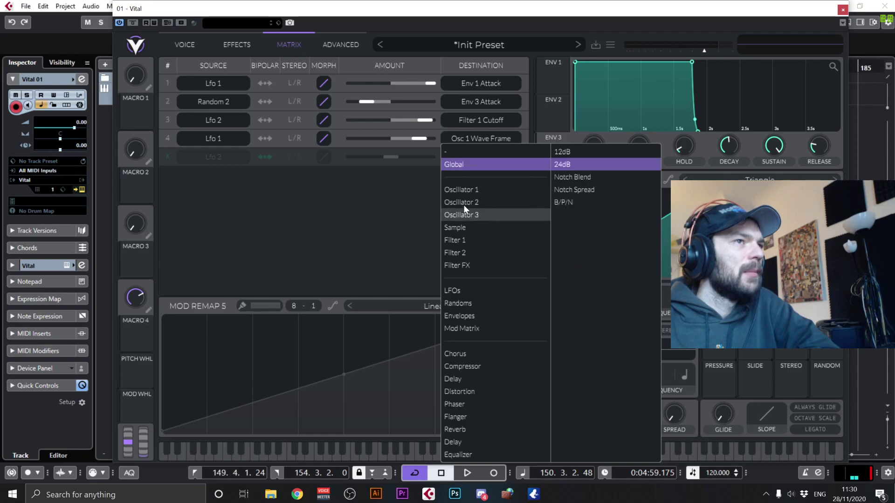
pyautogui.click(467, 190)
pyautogui.click(575, 151)
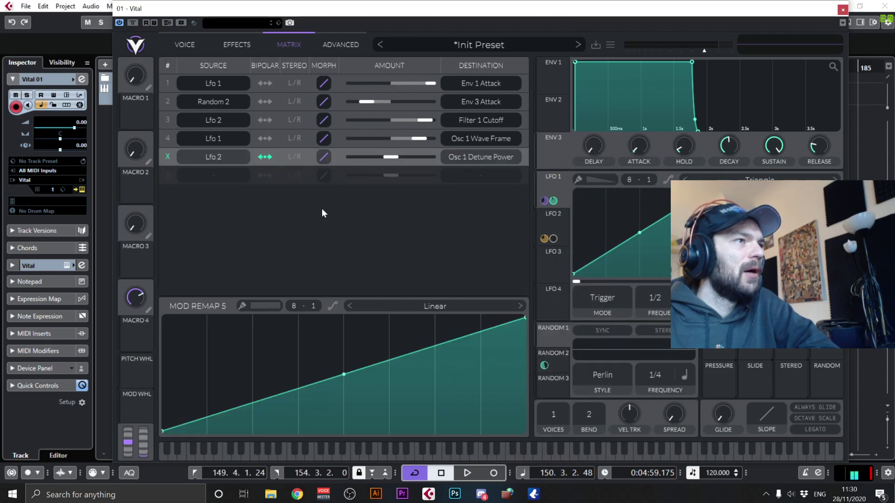
# Change the fifth matrix row's destination to oscillator 1's Level, keeping Lfo 2 as its source.
pyautogui.click(473, 145)
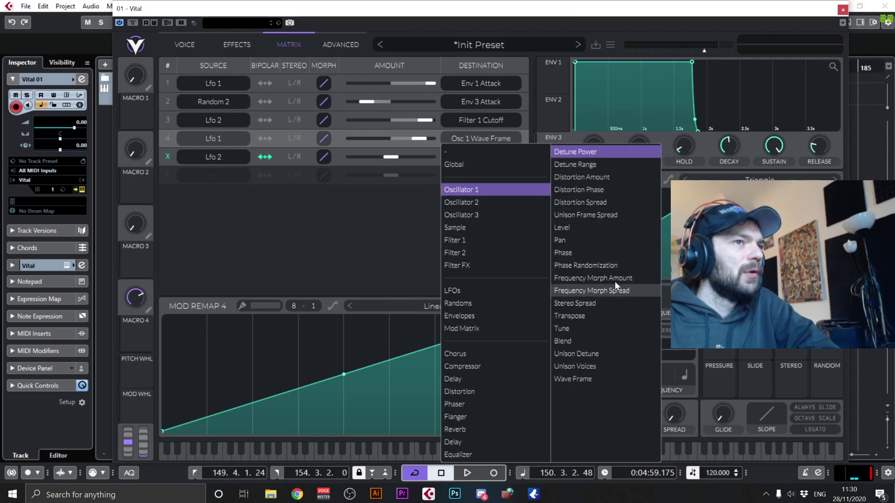
pyautogui.click(592, 227)
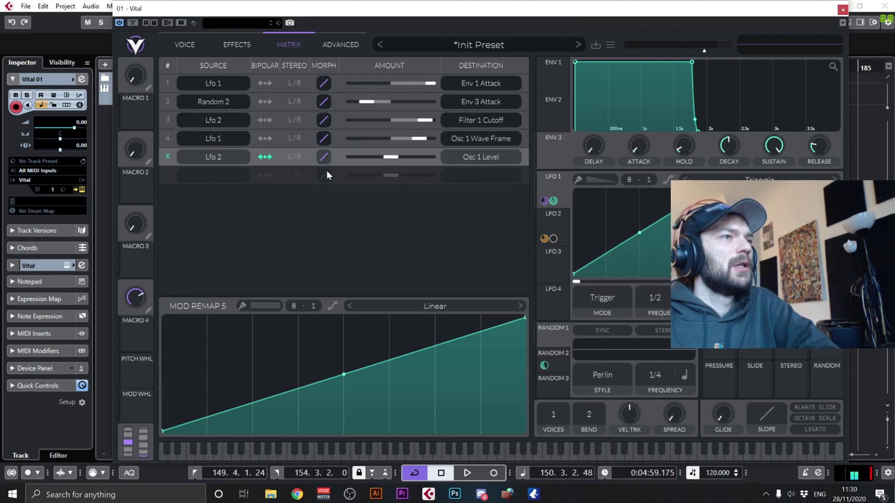
pyautogui.click(213, 157)
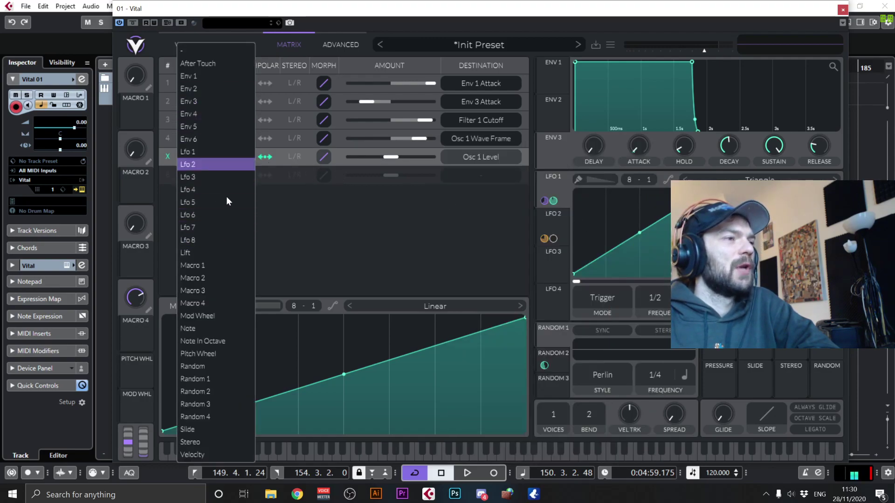
pyautogui.click(348, 211)
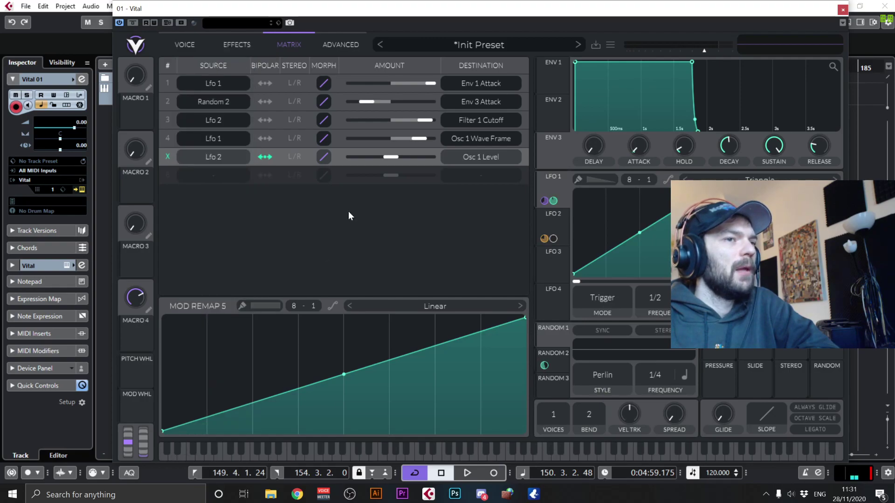
# Return to the synth's voice page with the oscillators and filters, and reposition the plugin window slightly.
pyautogui.moveTo(300, 9); pyautogui.dragTo(283, 9)
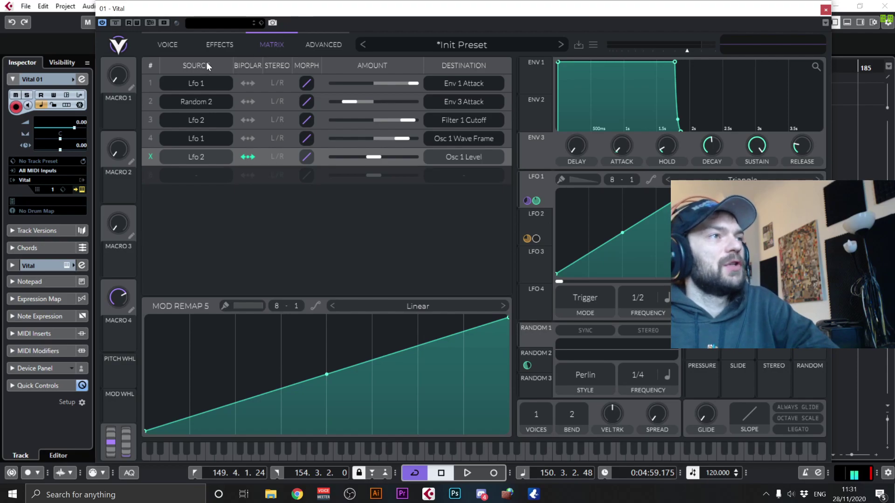
pyautogui.click(208, 45)
pyautogui.click(177, 43)
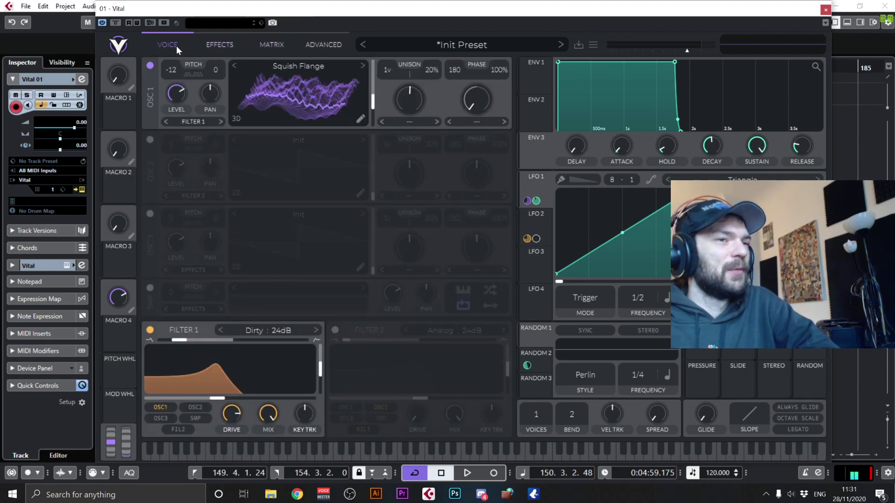
pyautogui.moveTo(203, 9)
pyautogui.mouseDown()
pyautogui.moveTo(212, 29)
pyautogui.moveTo(211, 12)
pyautogui.mouseUp()
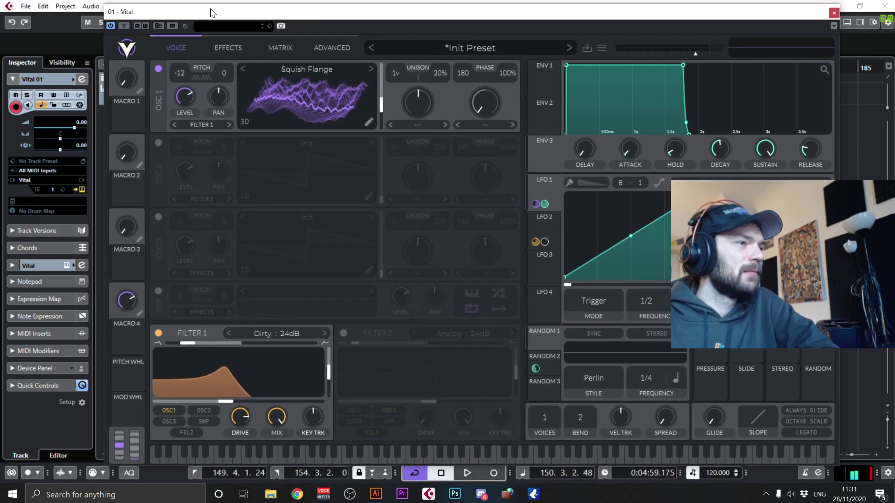